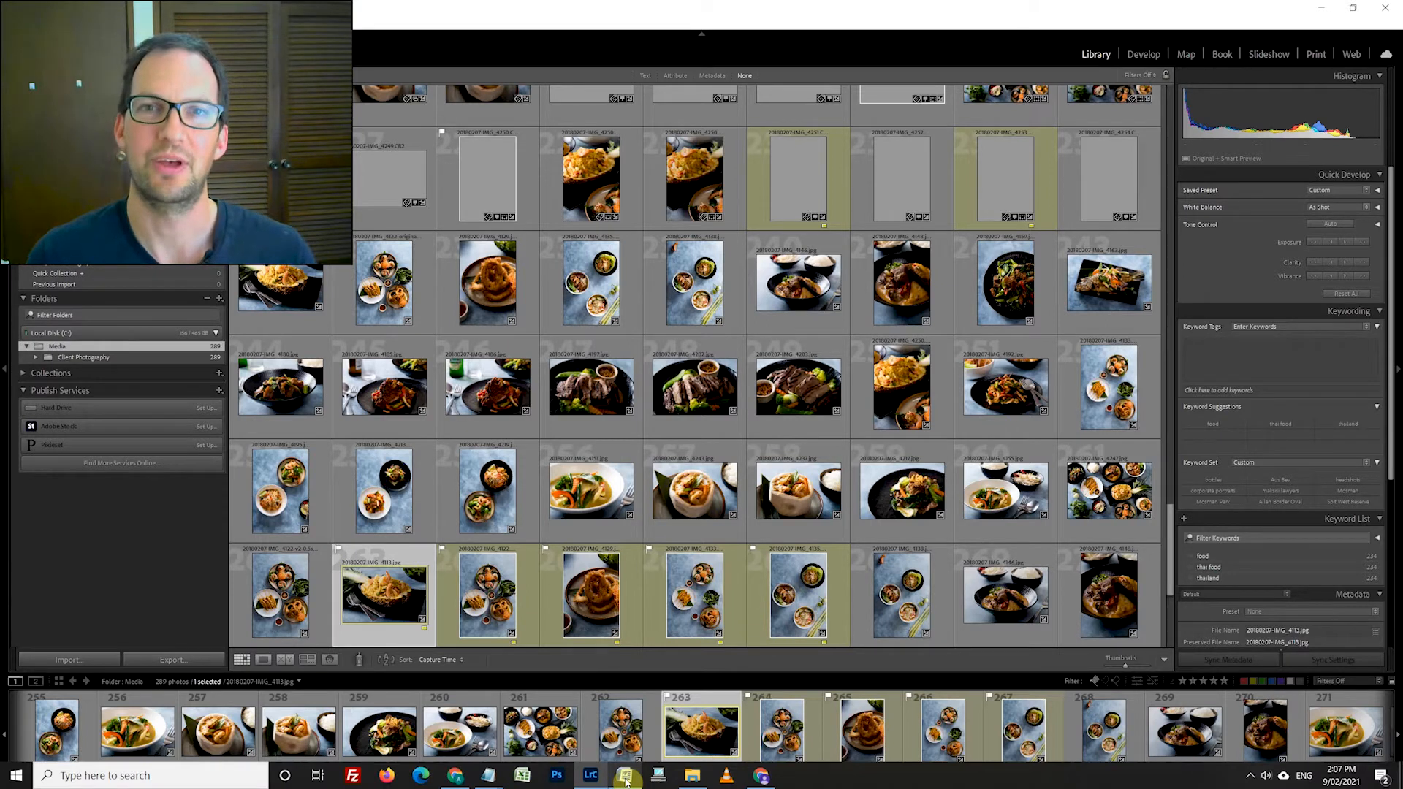
Switch to File Explorer and browse Client Photography down through 2022 and Client Name Here to the 20210121 folder.
click(625, 776)
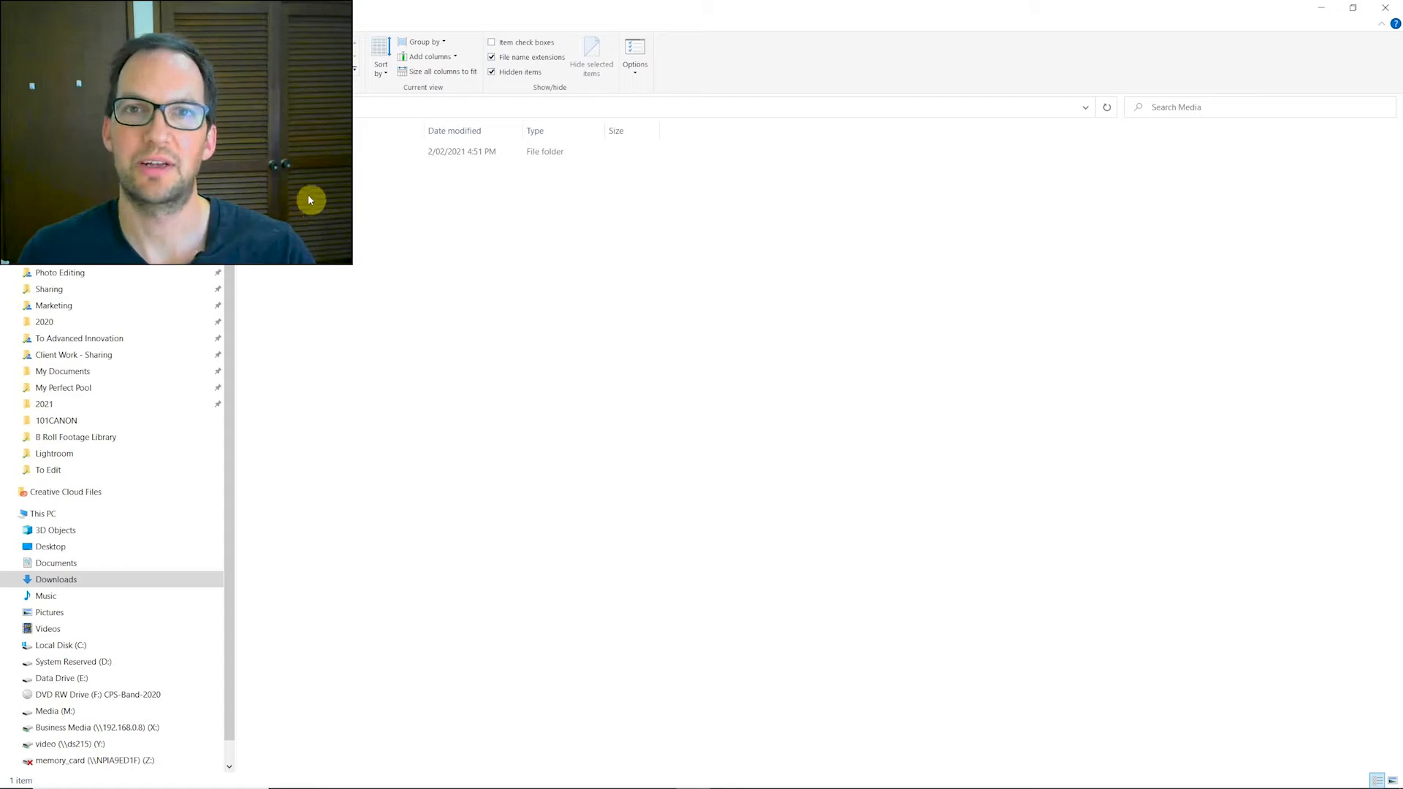
double_click(293, 157)
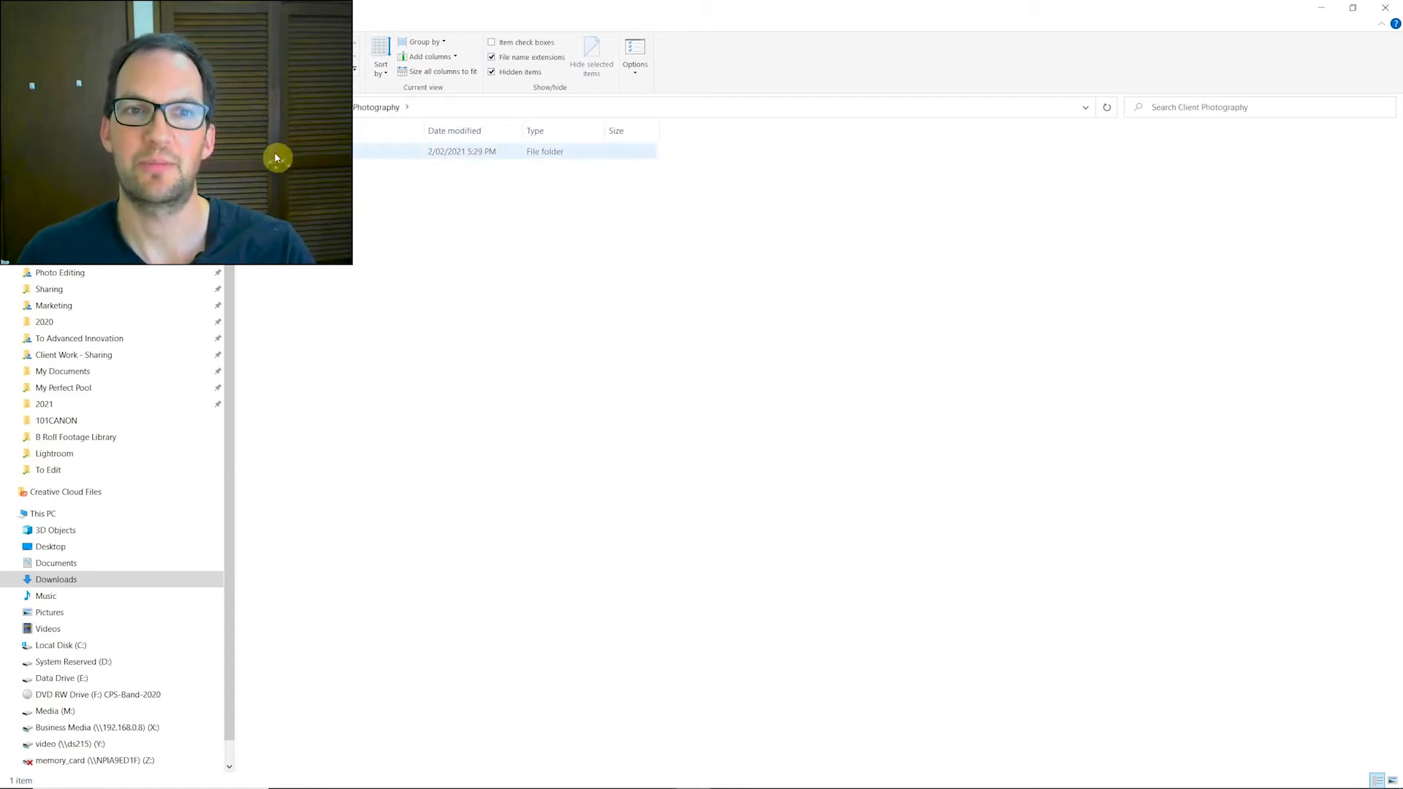
double_click(277, 155)
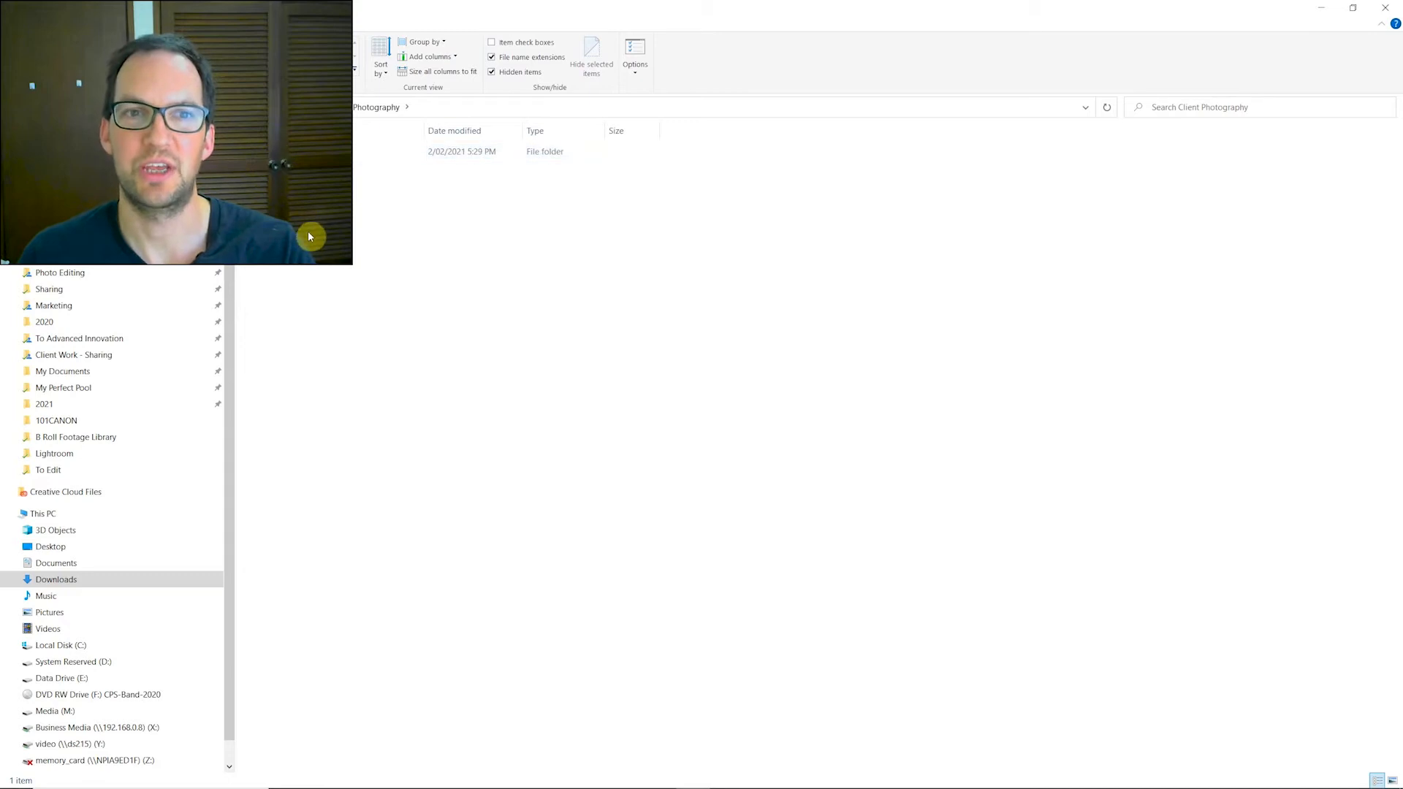
double_click(277, 151)
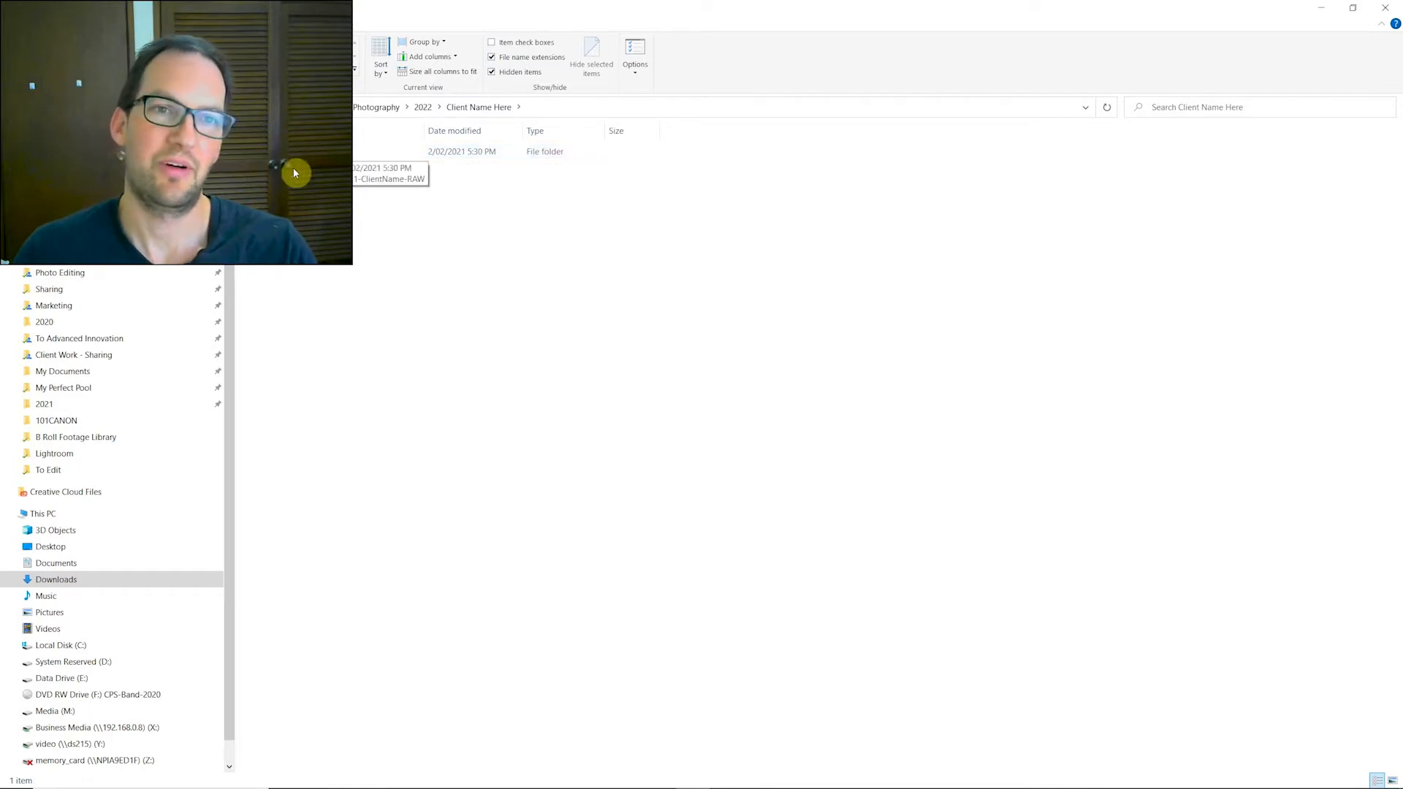
double_click(287, 151)
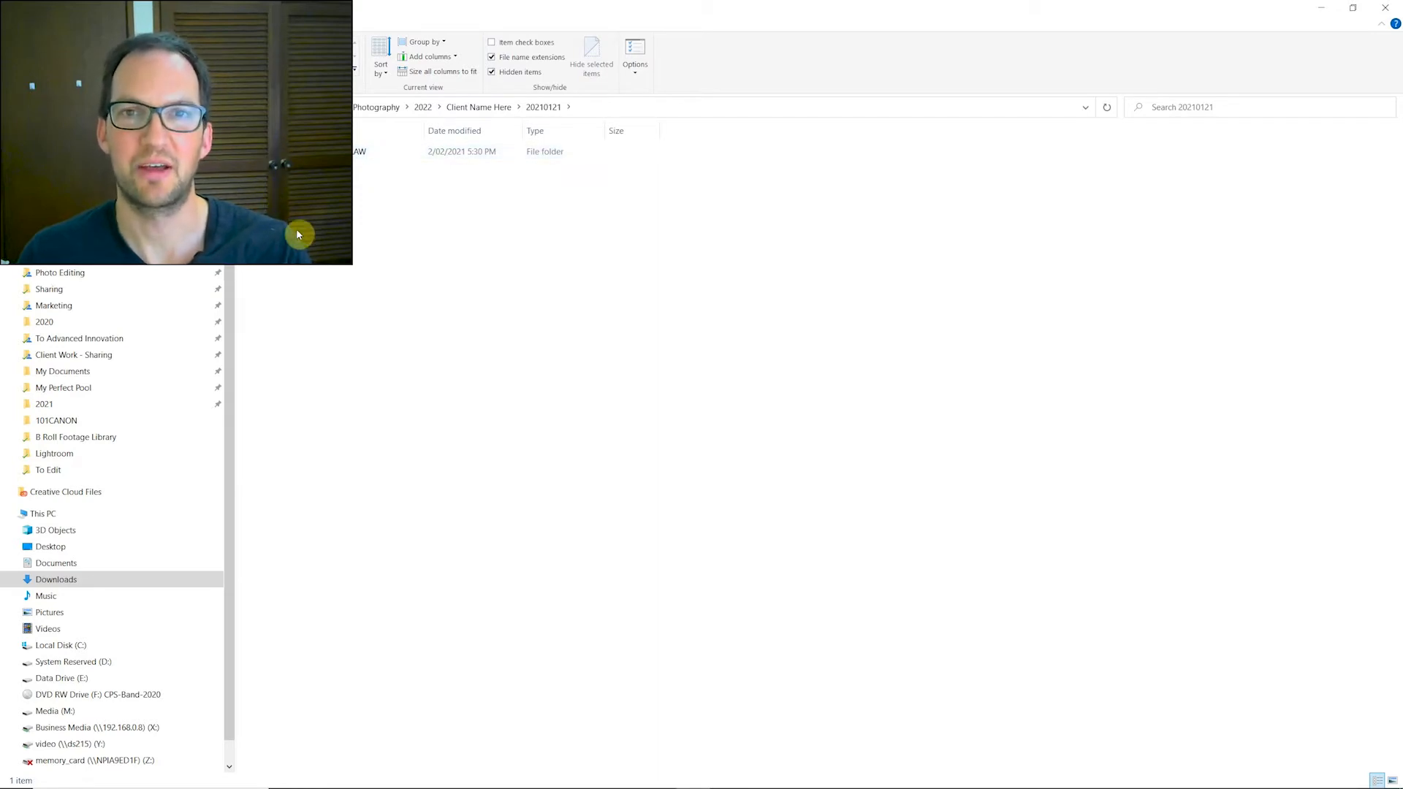
Go back to the Client Photography folder and create a new folder named 2021 in it.
key(alt+Left)
right_click(317, 190)
mouse_move(423, 355)
click(494, 359)
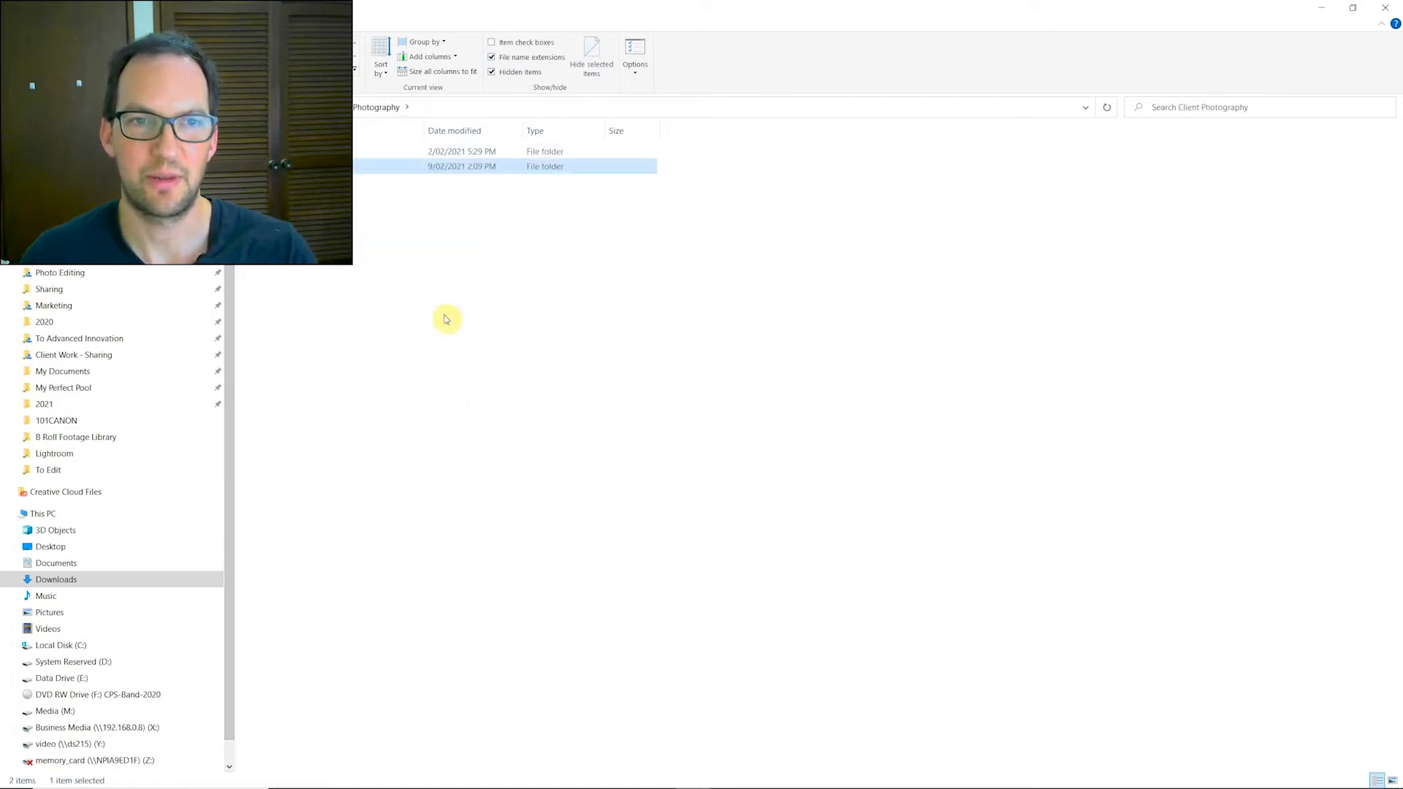
click(342, 231)
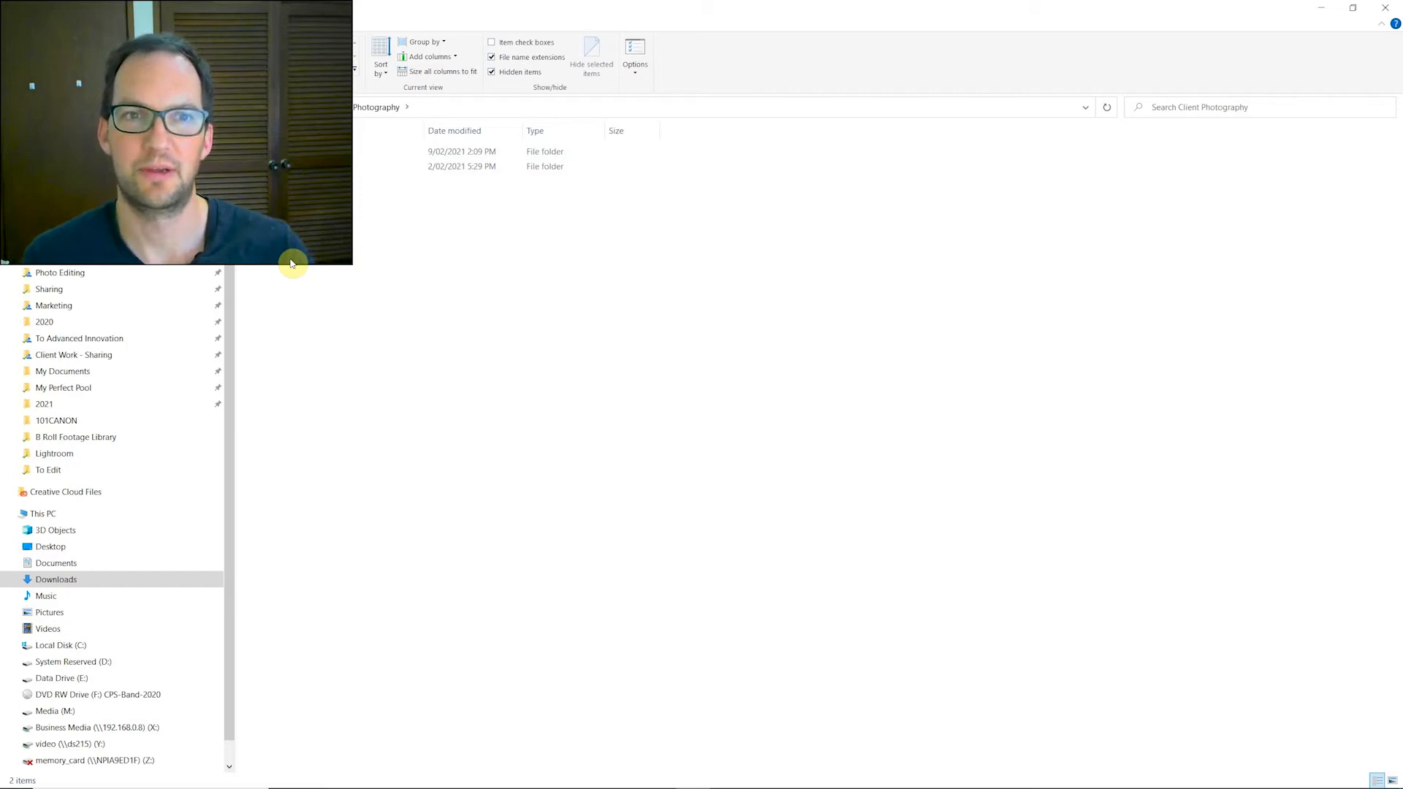
Check the 2021 folder, return to Client Photography, and create a new client folder inside the 2022 folder.
double_click(275, 156)
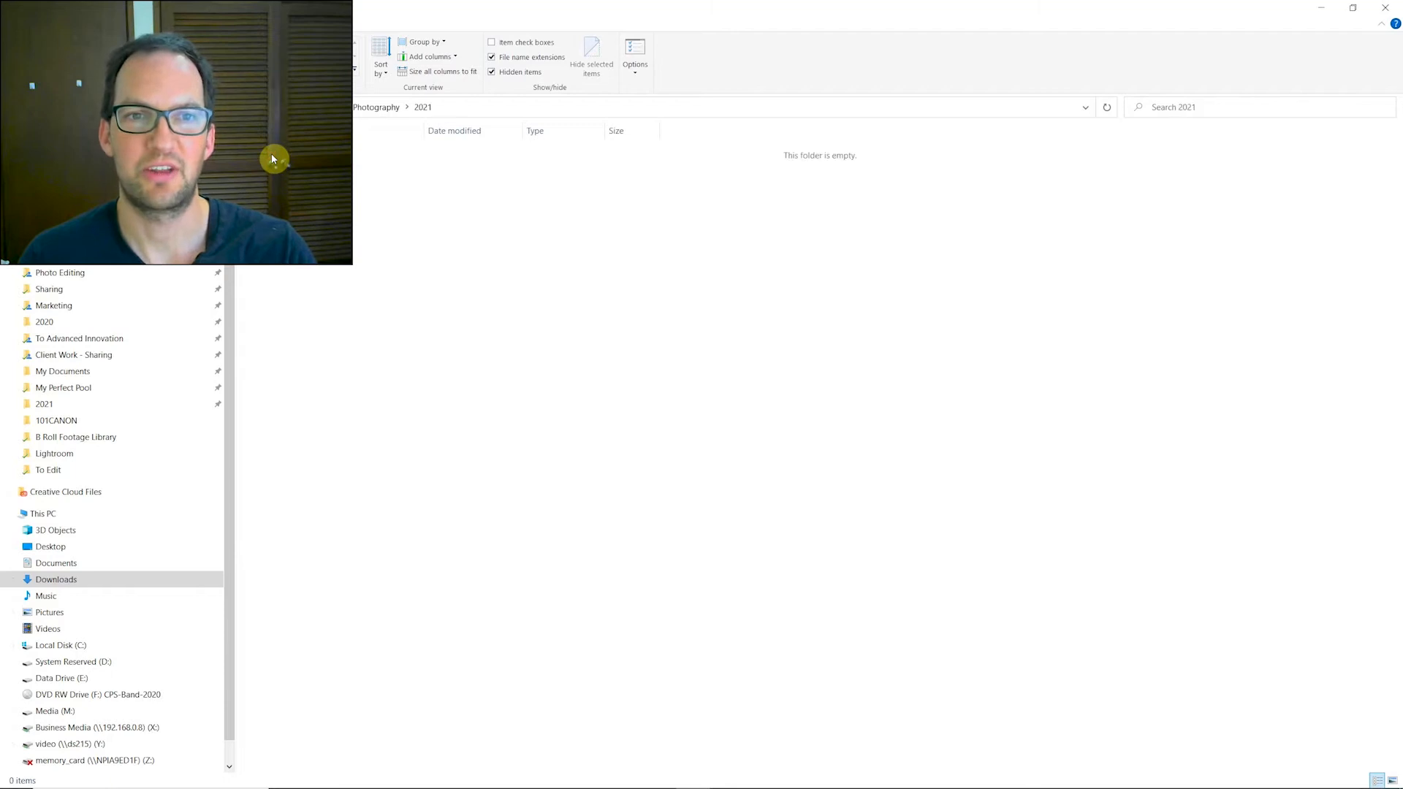
click(360, 110)
double_click(265, 164)
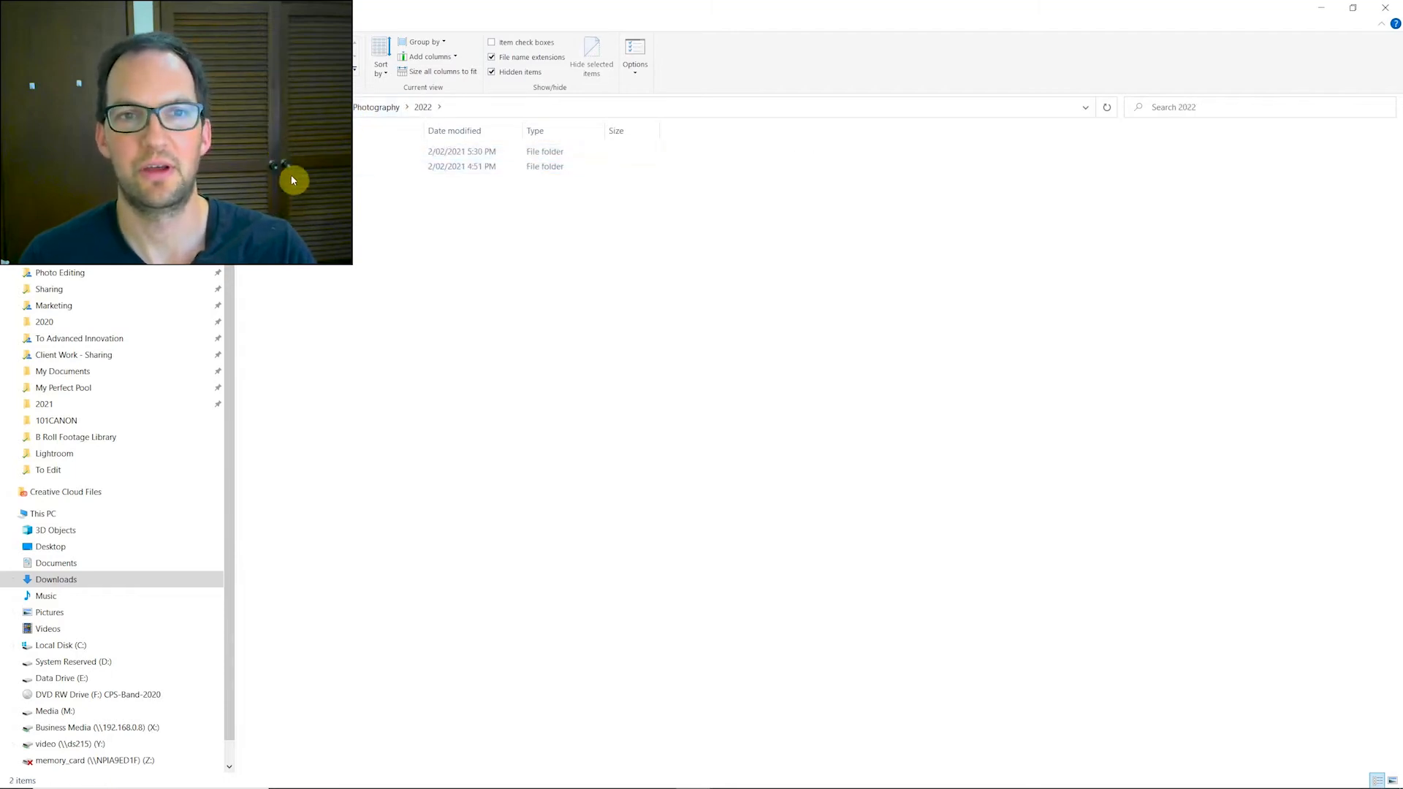
right_click(331, 221)
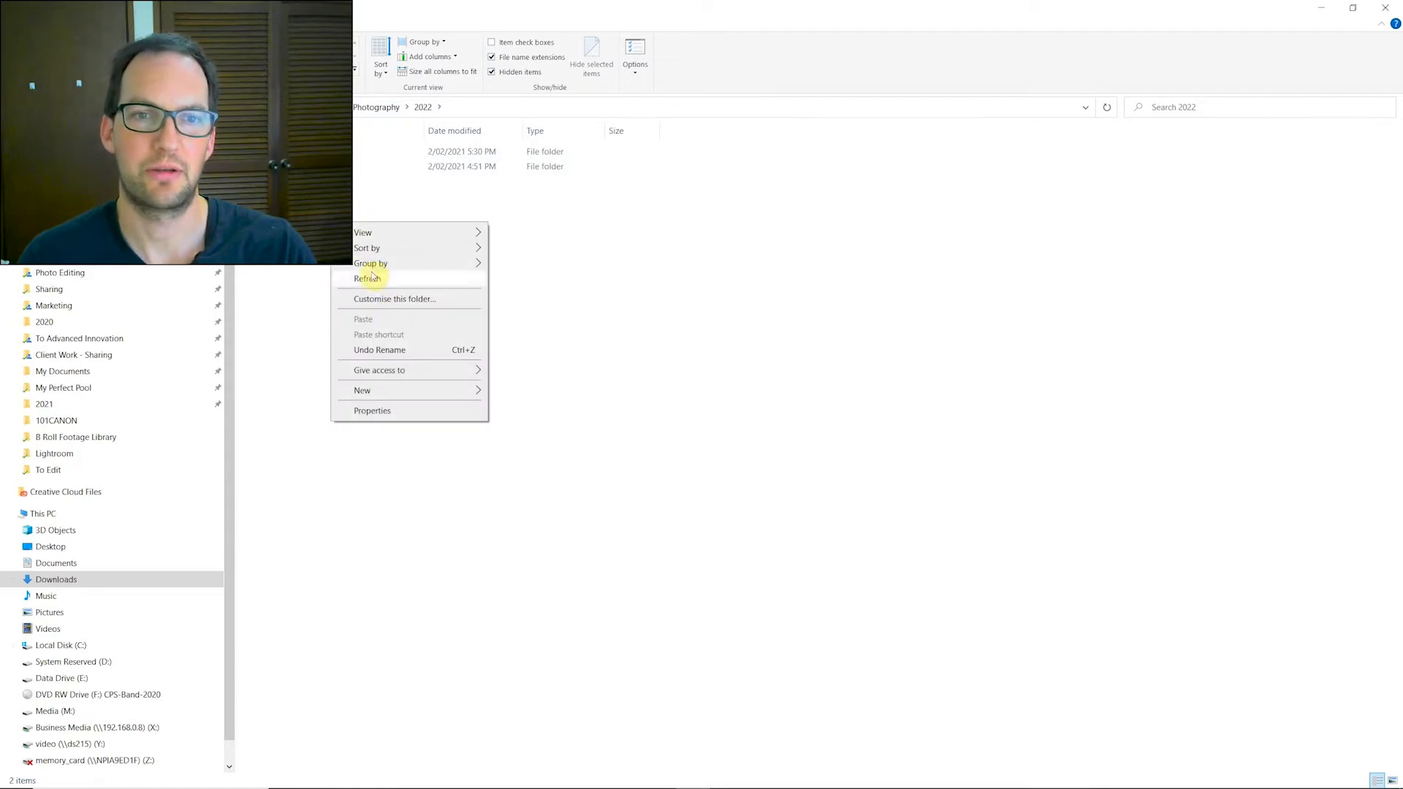
mouse_move(367, 391)
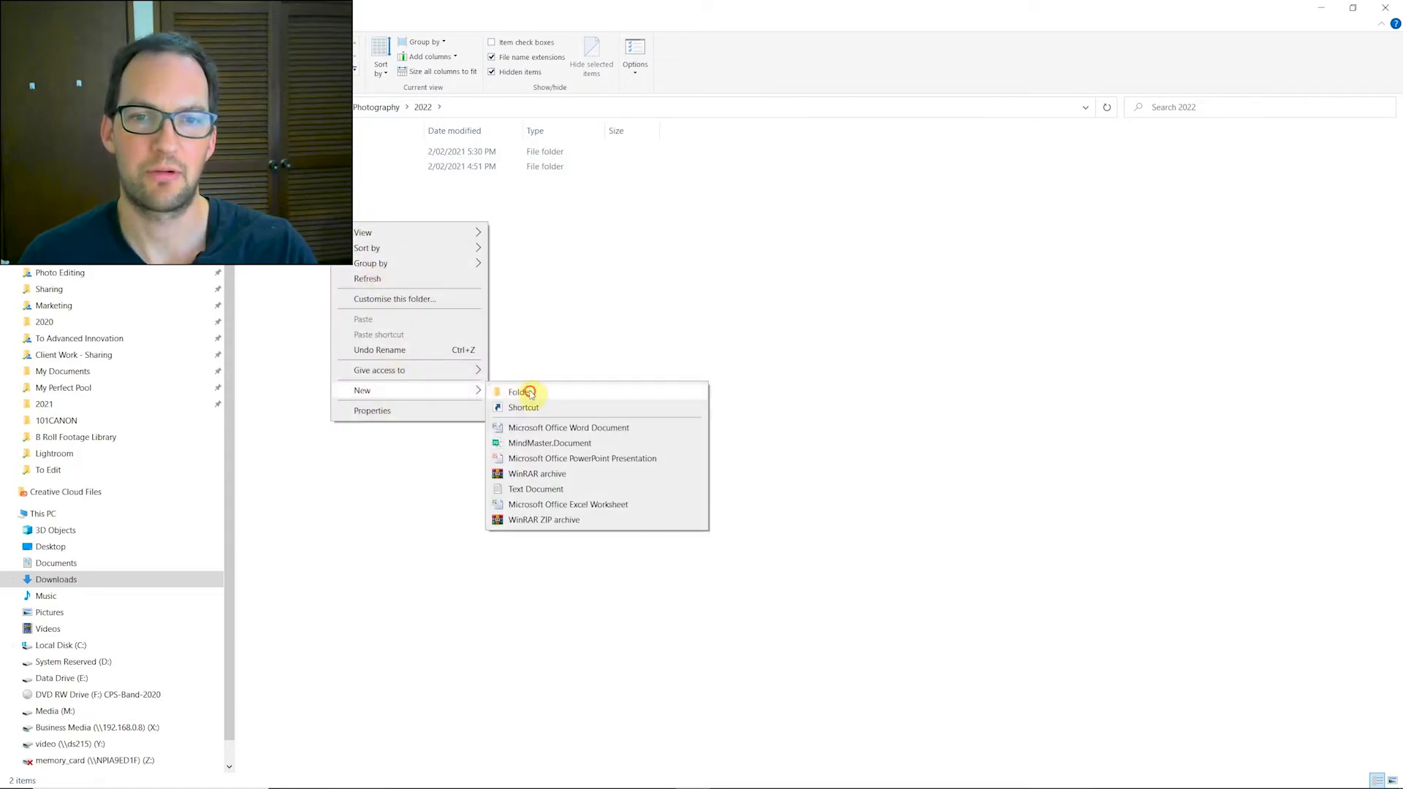
click(525, 302)
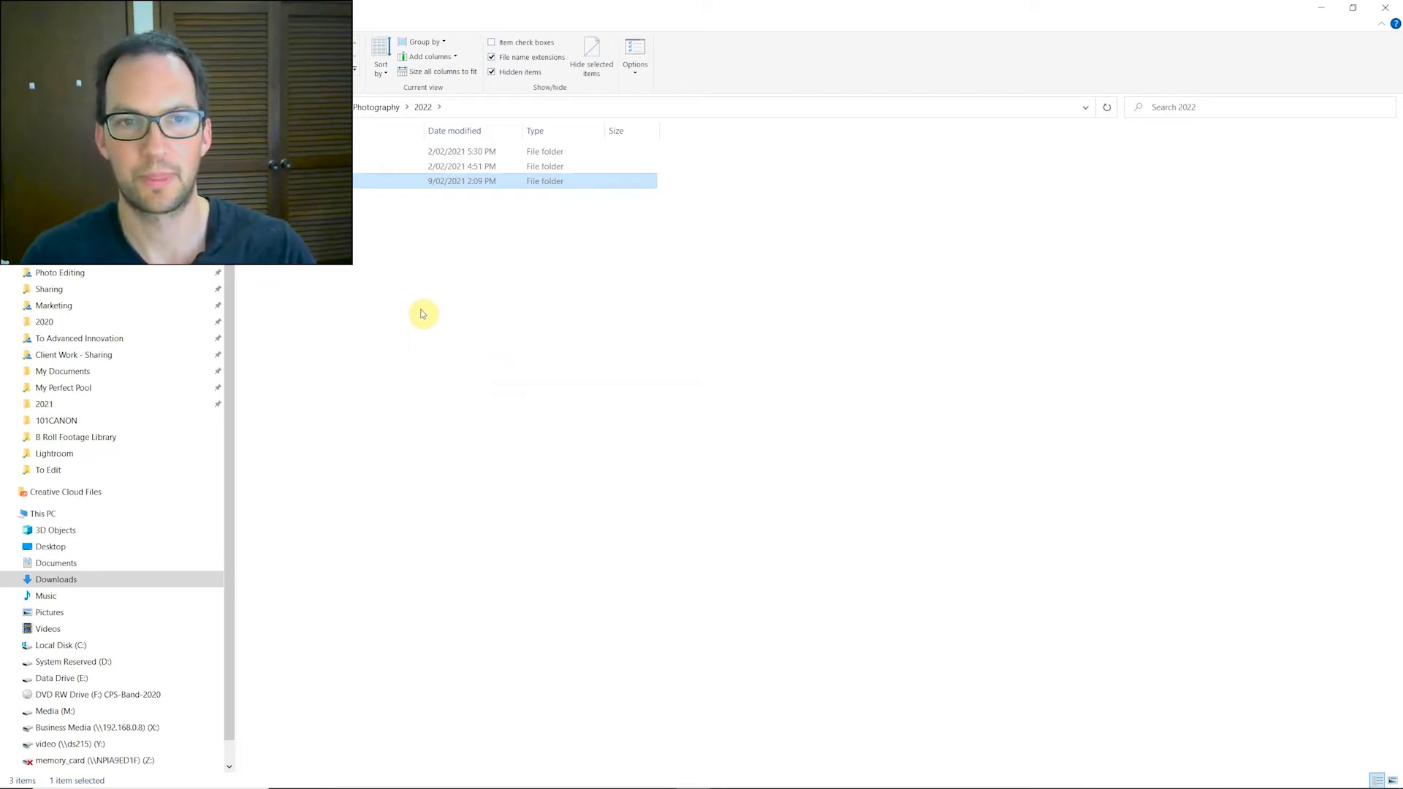
click(323, 229)
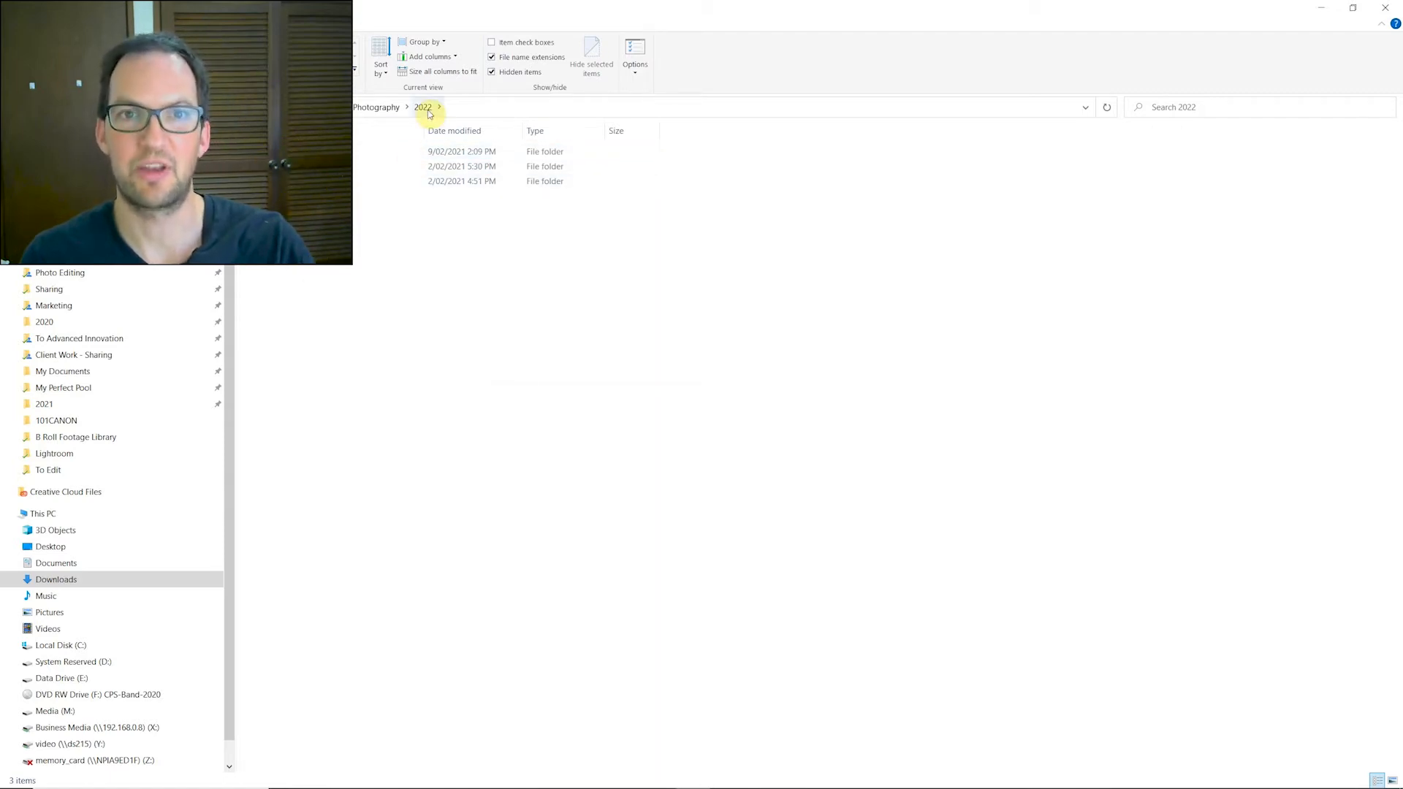
Open the M Thai client folder inside 2022 and look into its existing dated shoot folder.
click(276, 182)
double_click(276, 182)
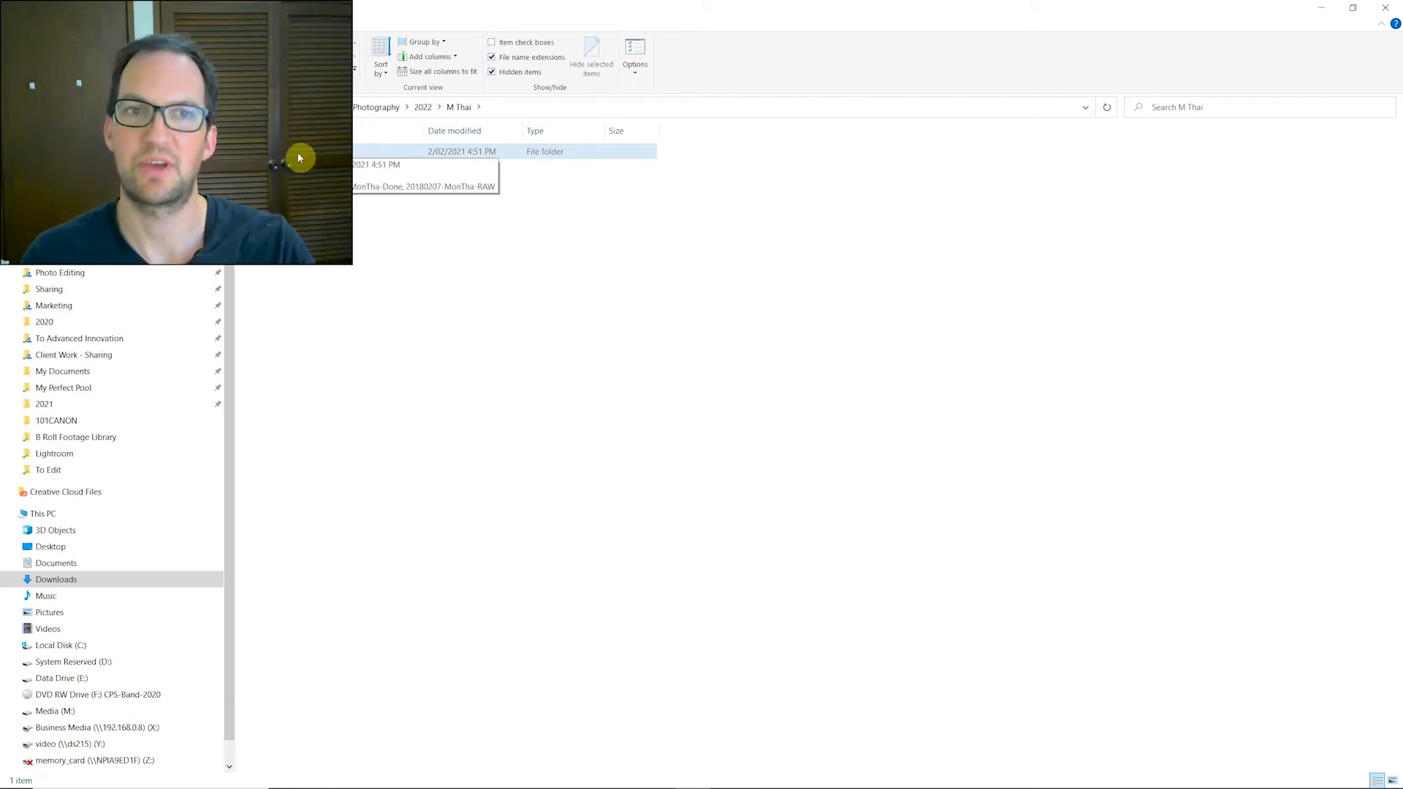
right_click(368, 283)
mouse_move(413, 447)
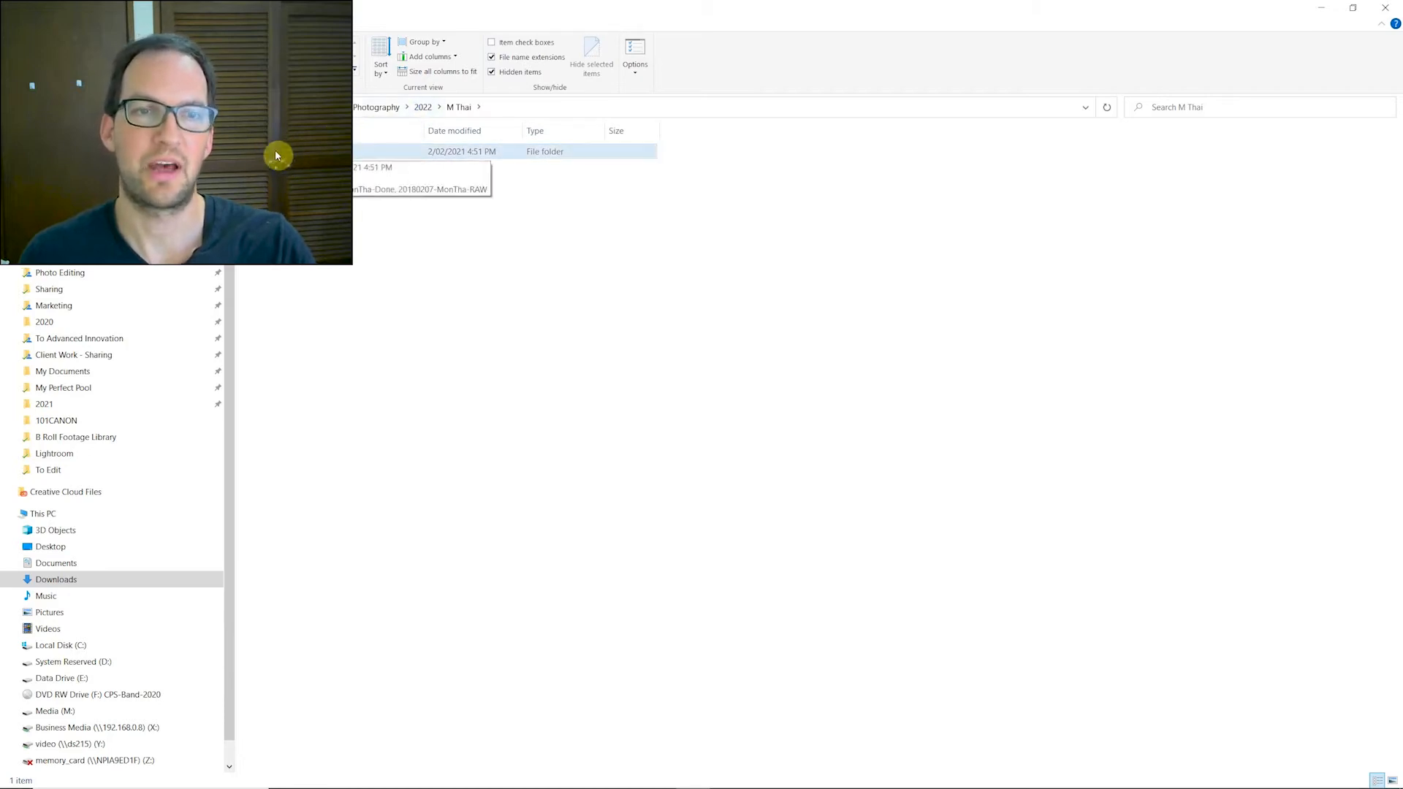
double_click(276, 154)
click(351, 107)
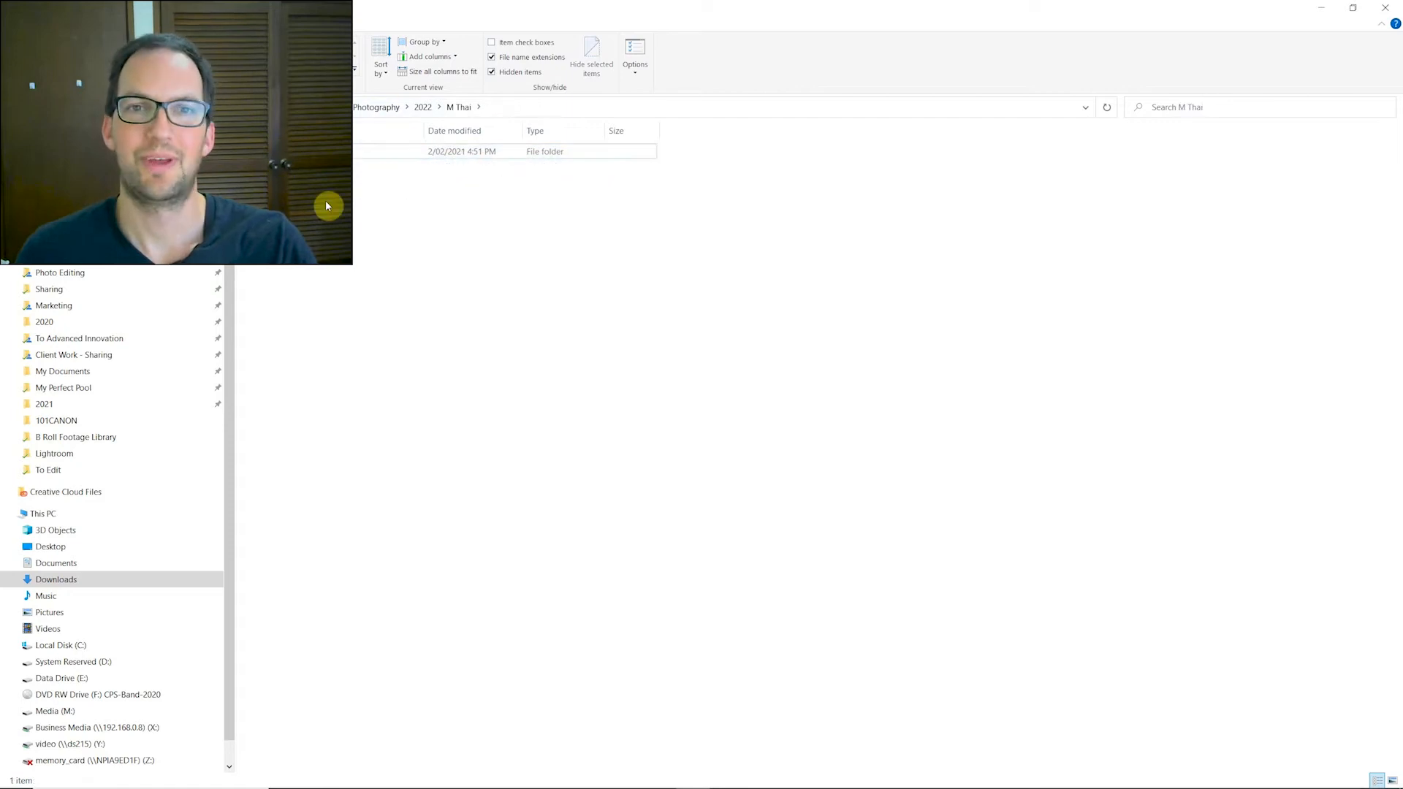
Create a second shoot folder inside M Thai, alongside the existing dated folder.
right_click(326, 200)
mouse_move(383, 370)
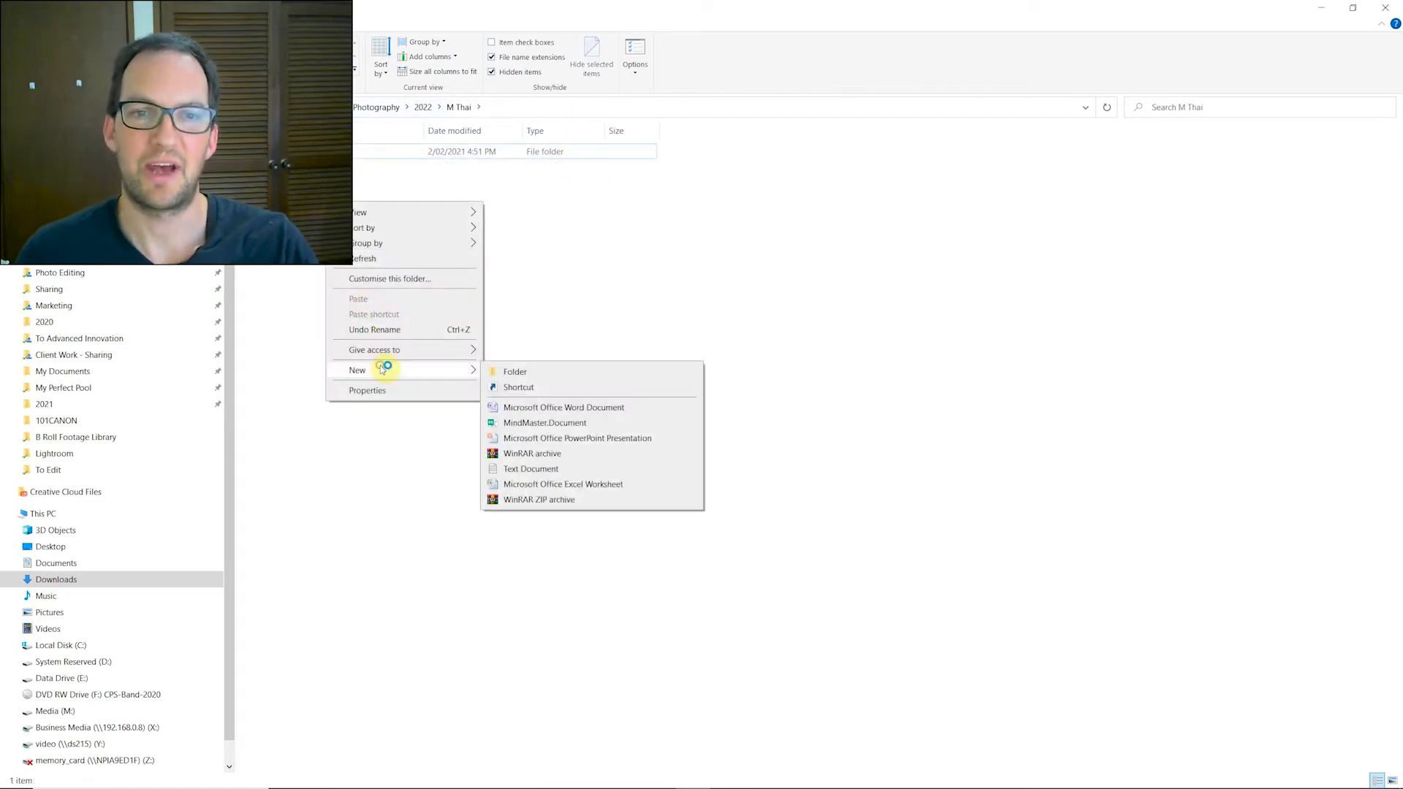
click(500, 370)
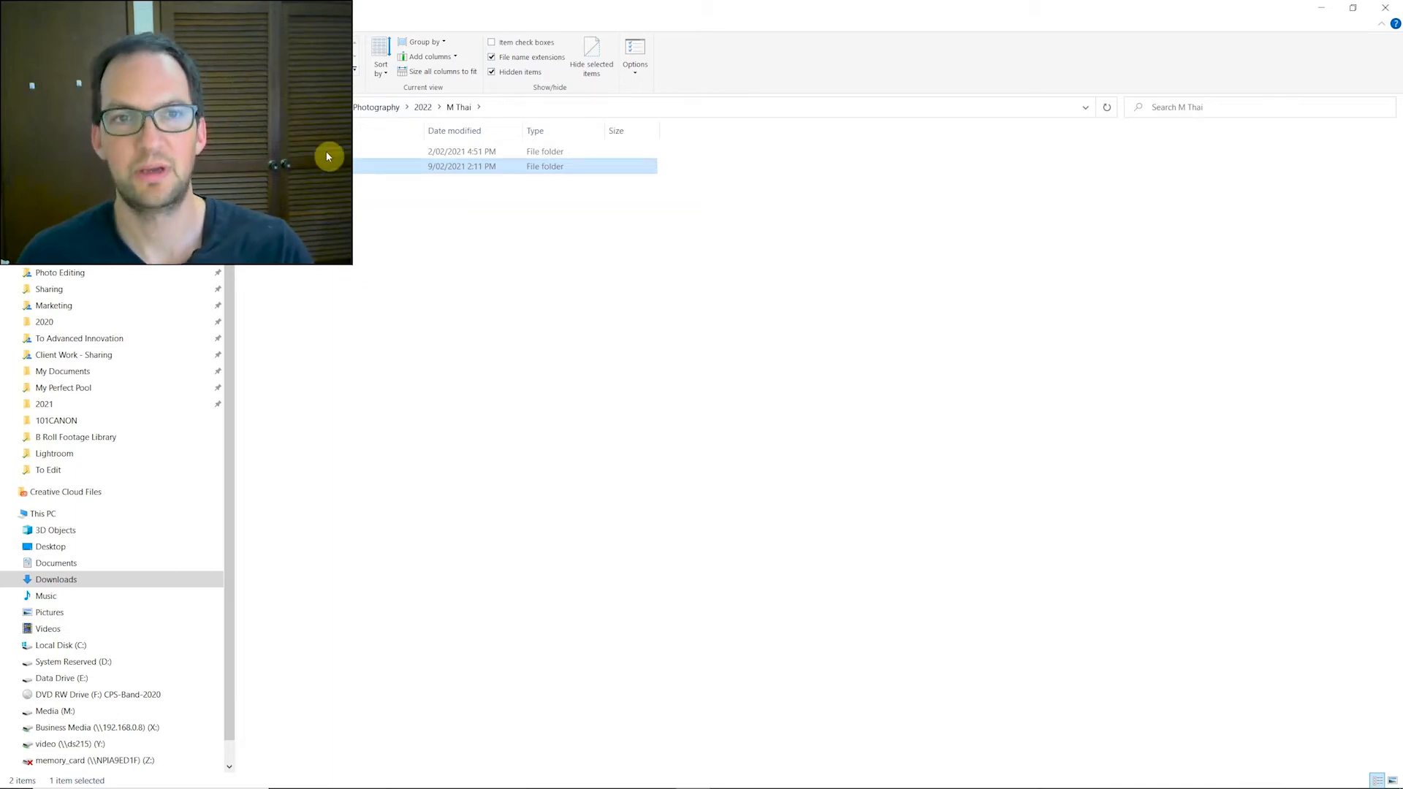
Rename the newly created shoot folder in M Thai with a more descriptive name.
click(288, 168)
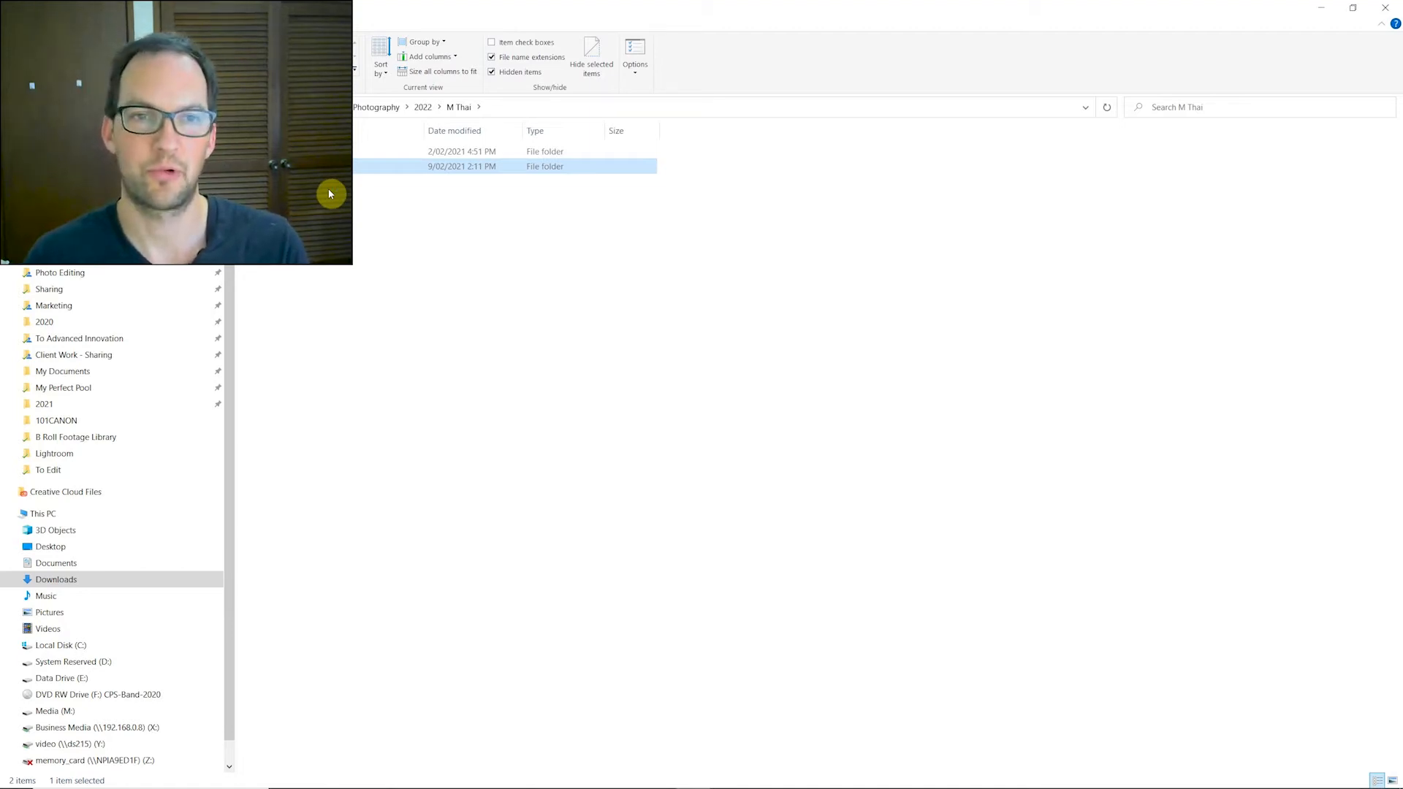
key(F2)
text(h)
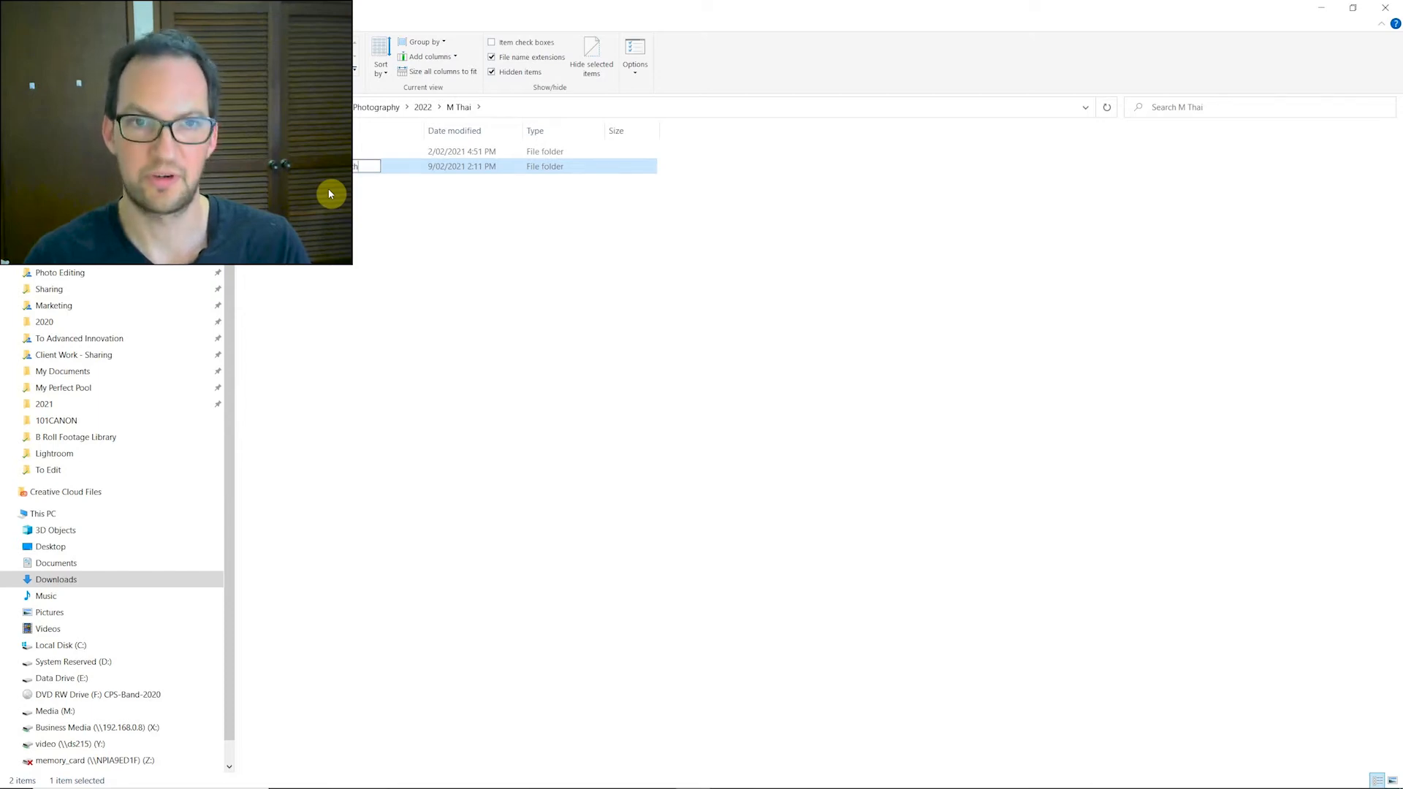
key(Return)
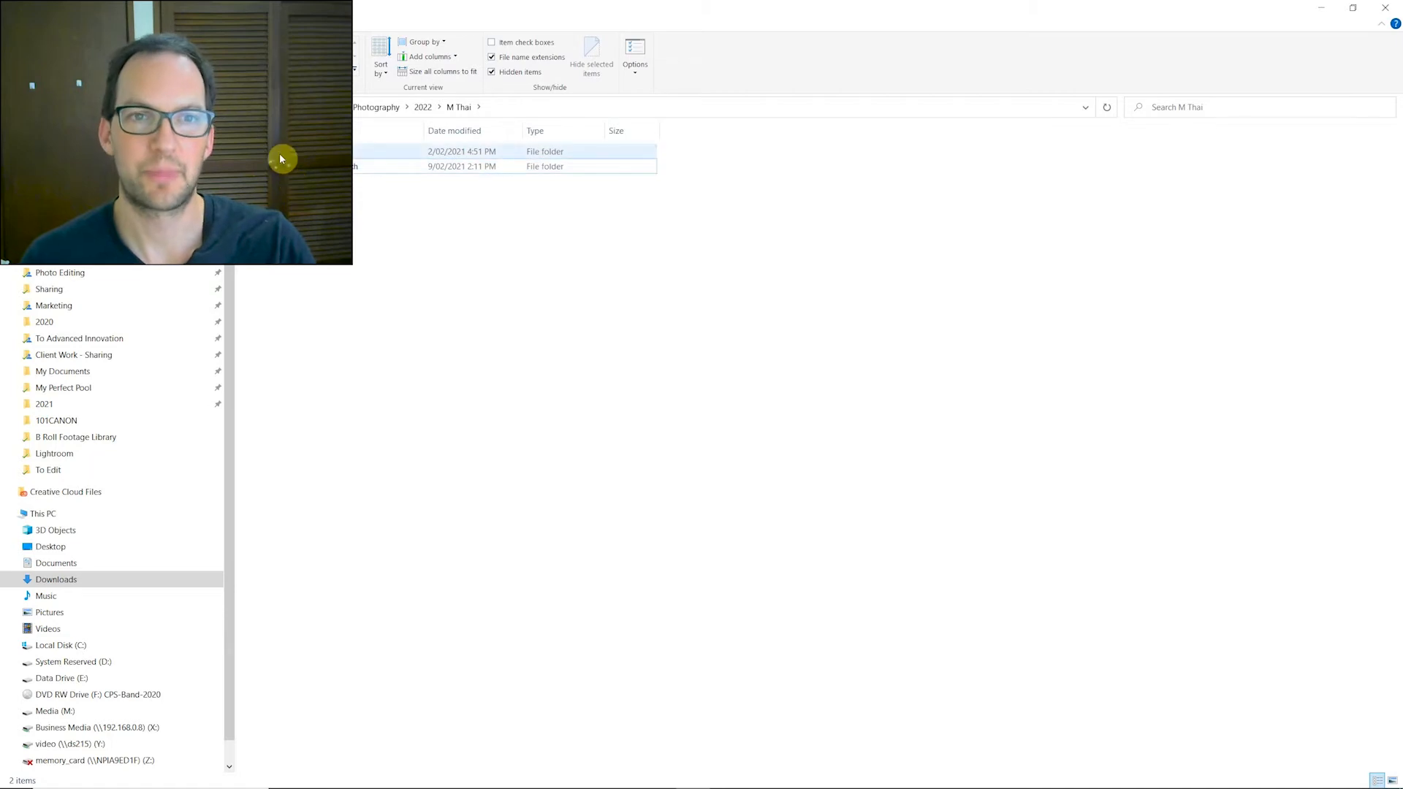
Open the 20210207 shoot folder and examine the naming of its 20180207-MonTha-RAW subfolder.
key(Up)
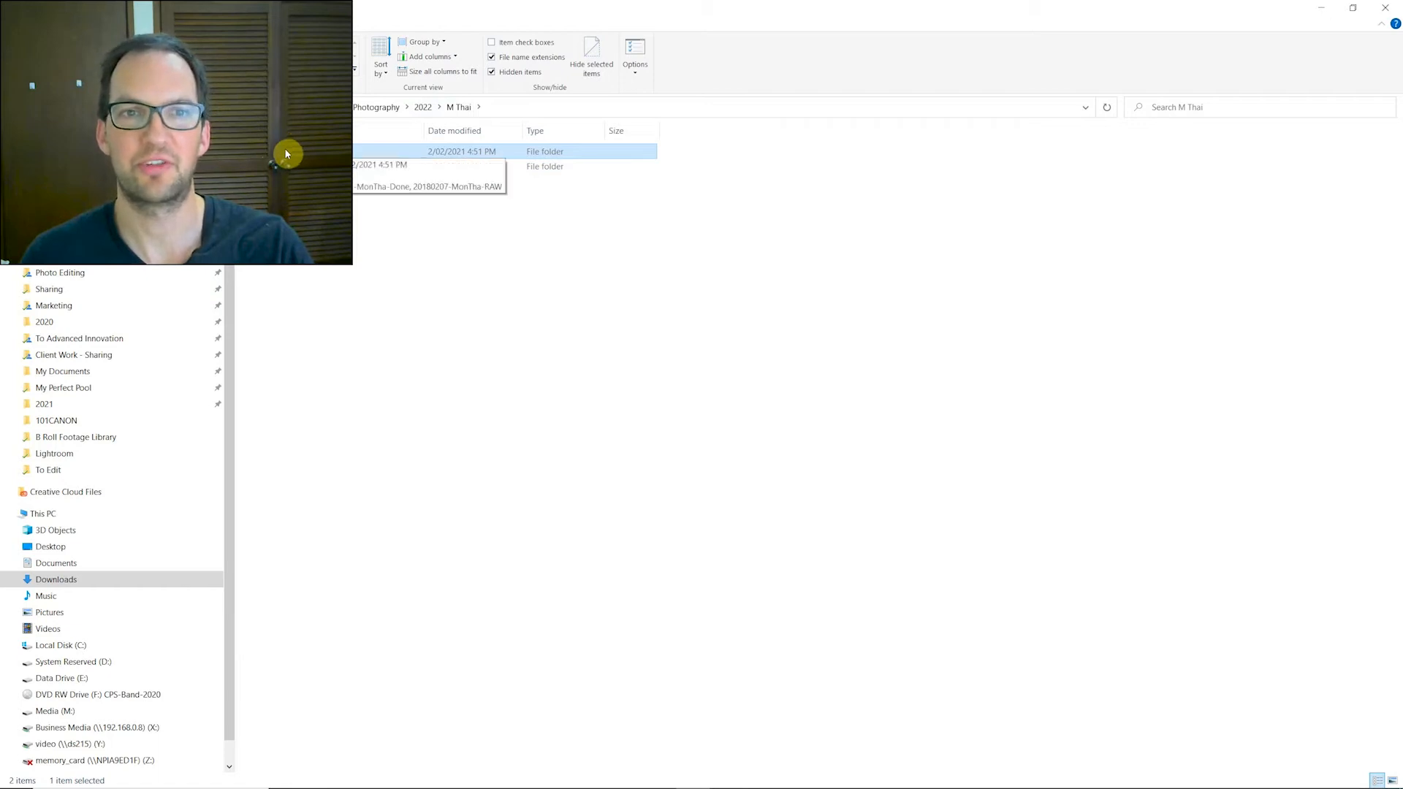
key(Return)
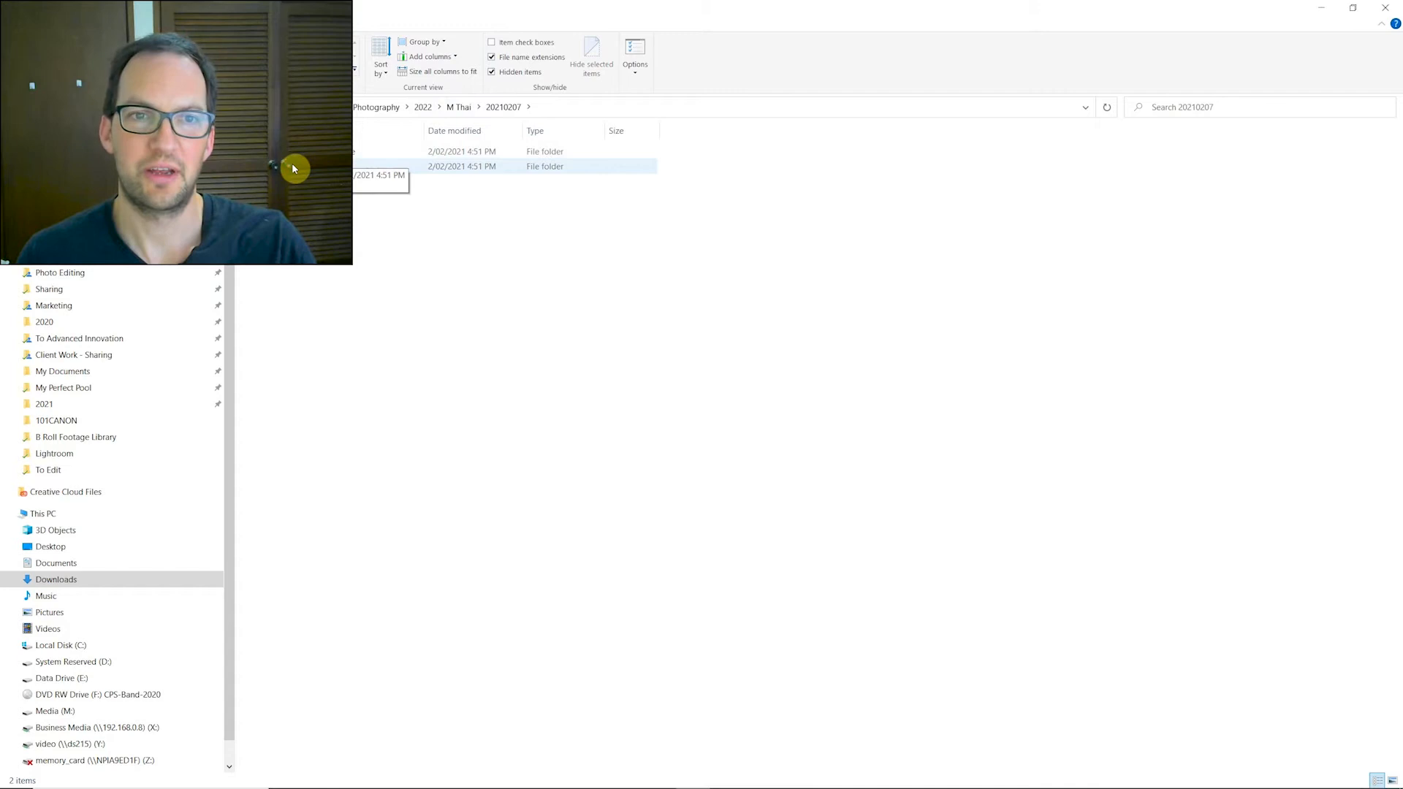
click(296, 165)
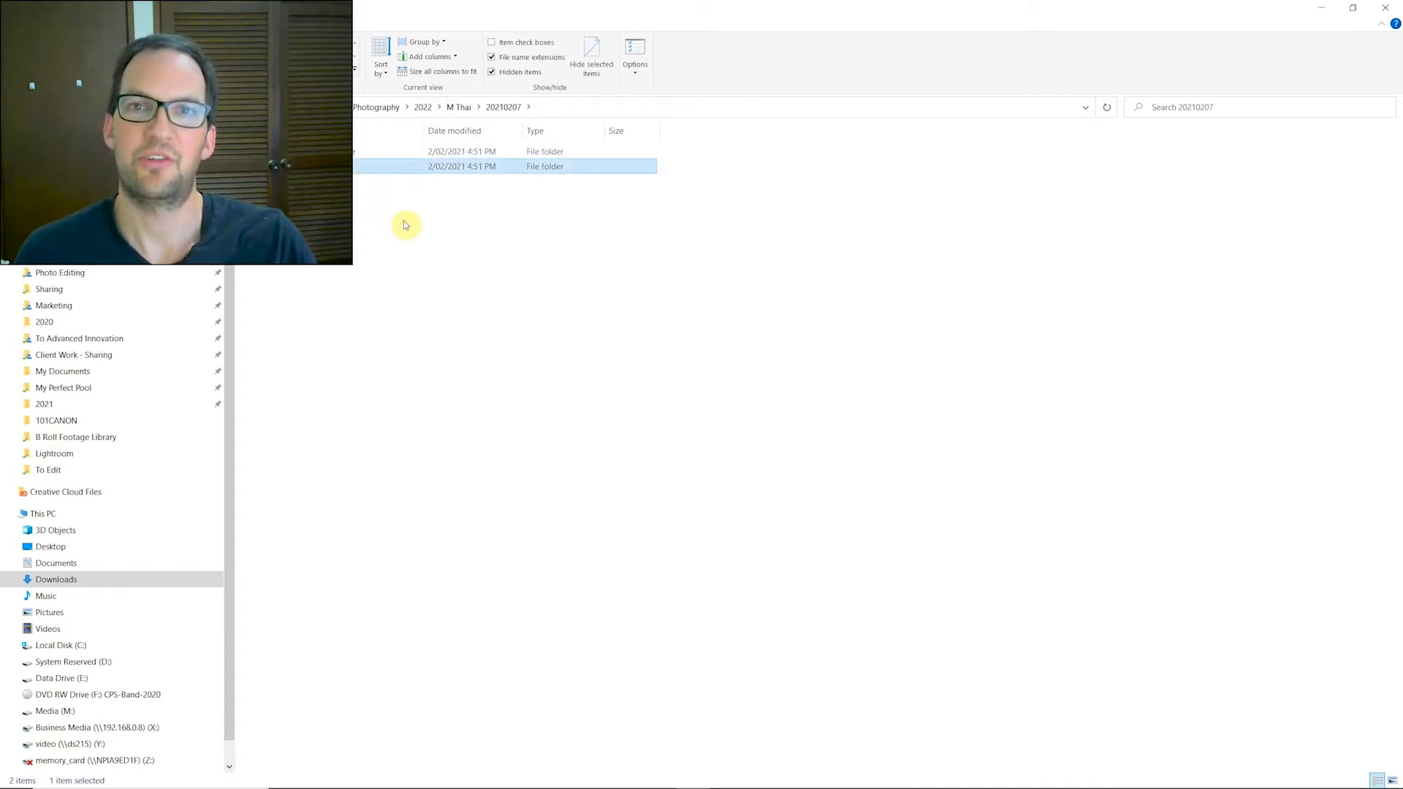
click(284, 166)
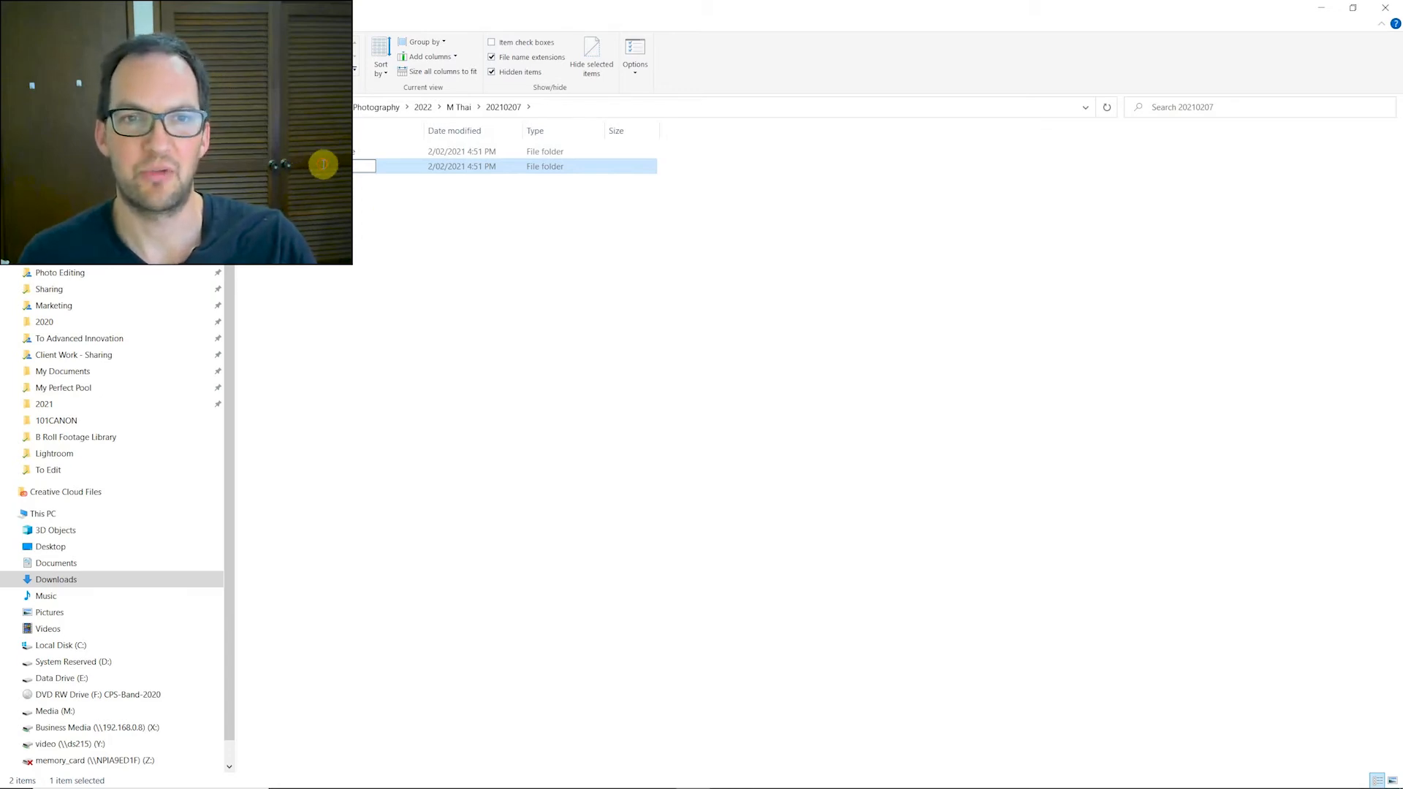
key(Return)
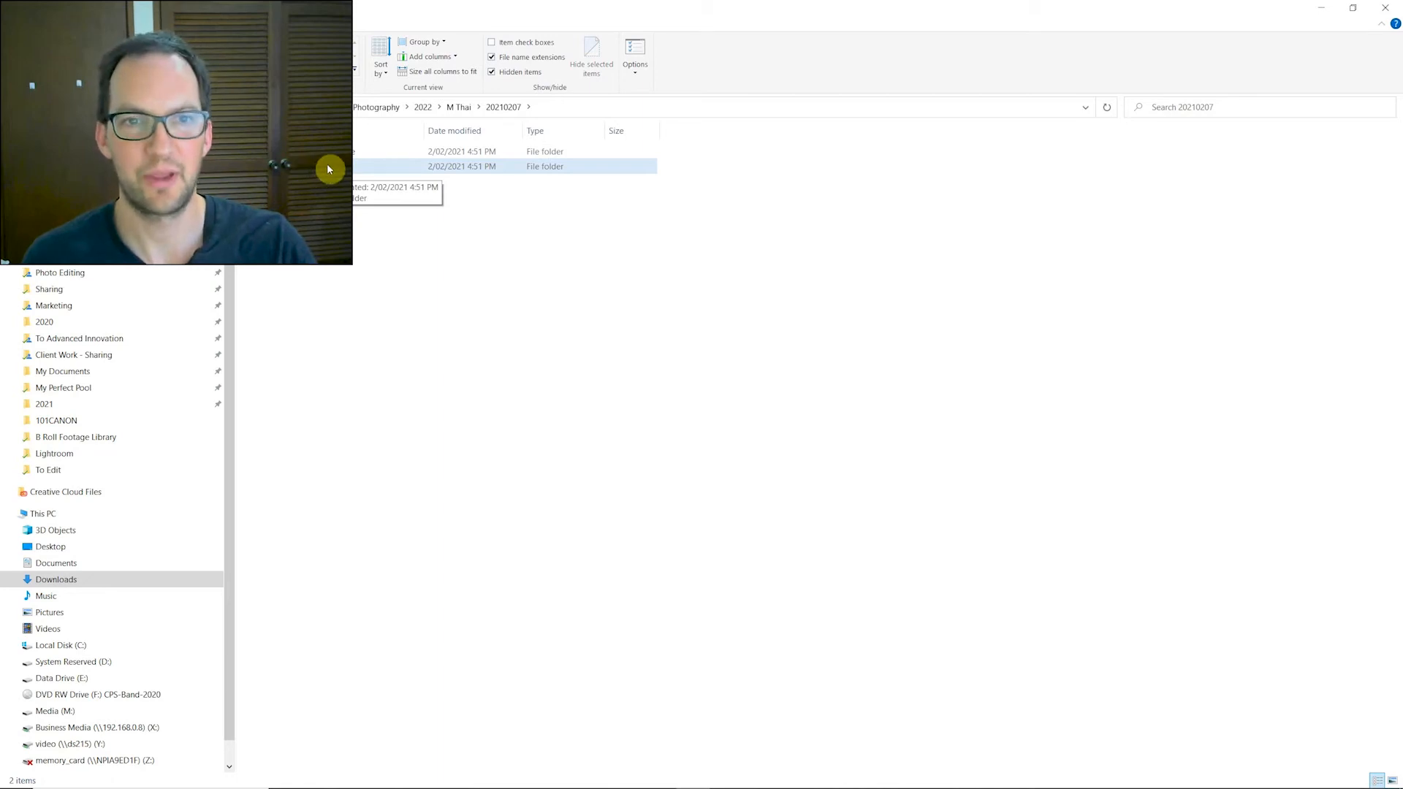
click(329, 167)
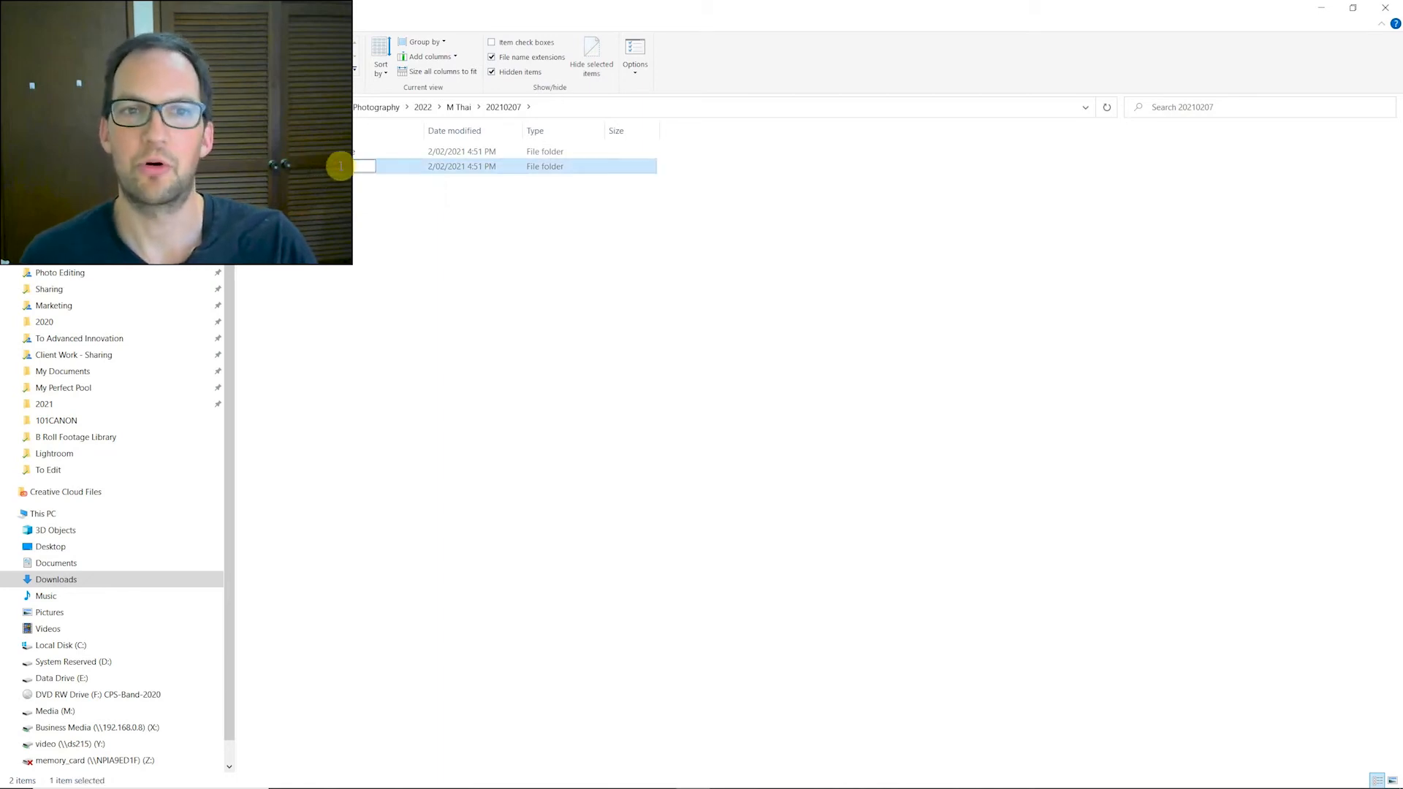
click(347, 171)
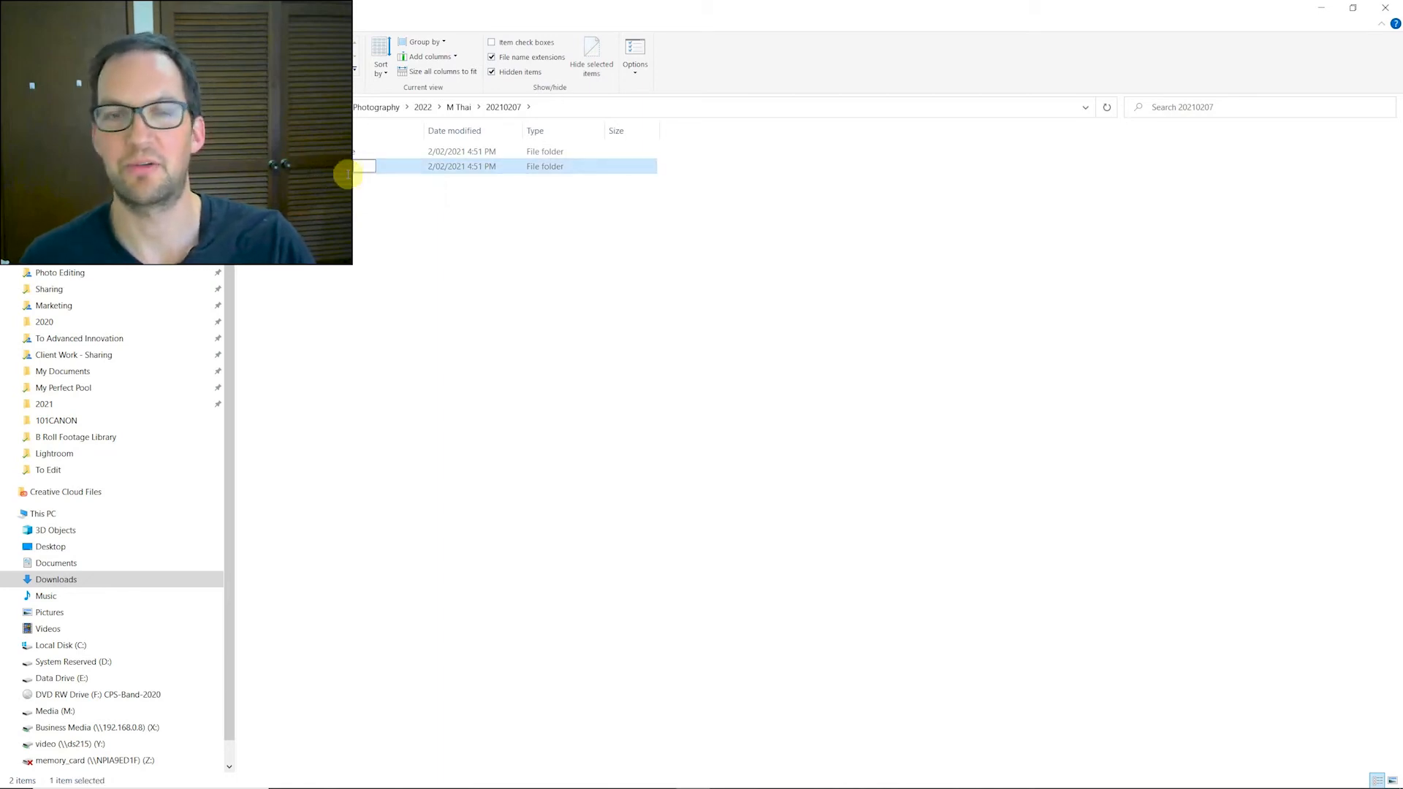
click(314, 217)
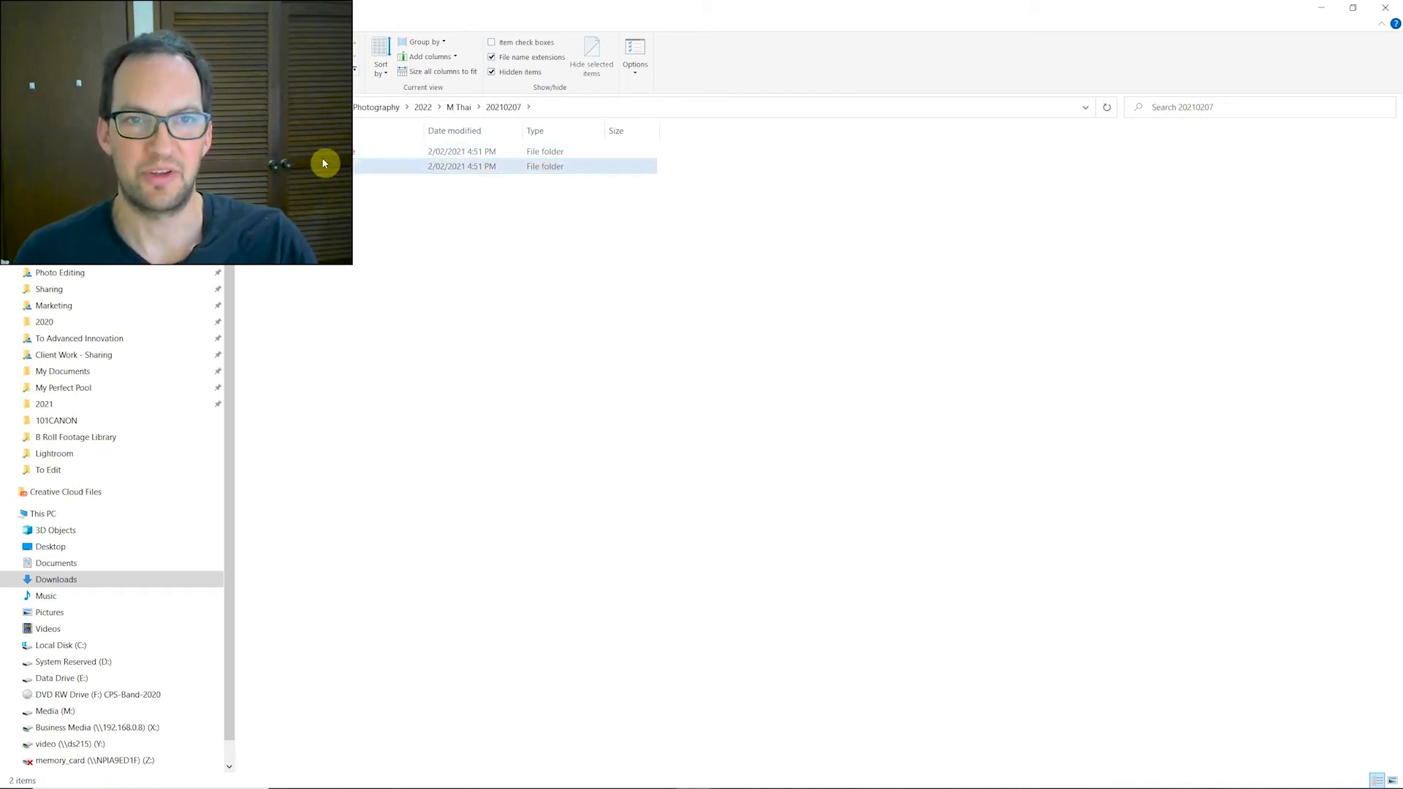
Open the 20180207-MonTha-Done folder, examine its high-resolution and low-resolution export subfolders, and return to the 20210207 folder.
mouse_move(313, 161)
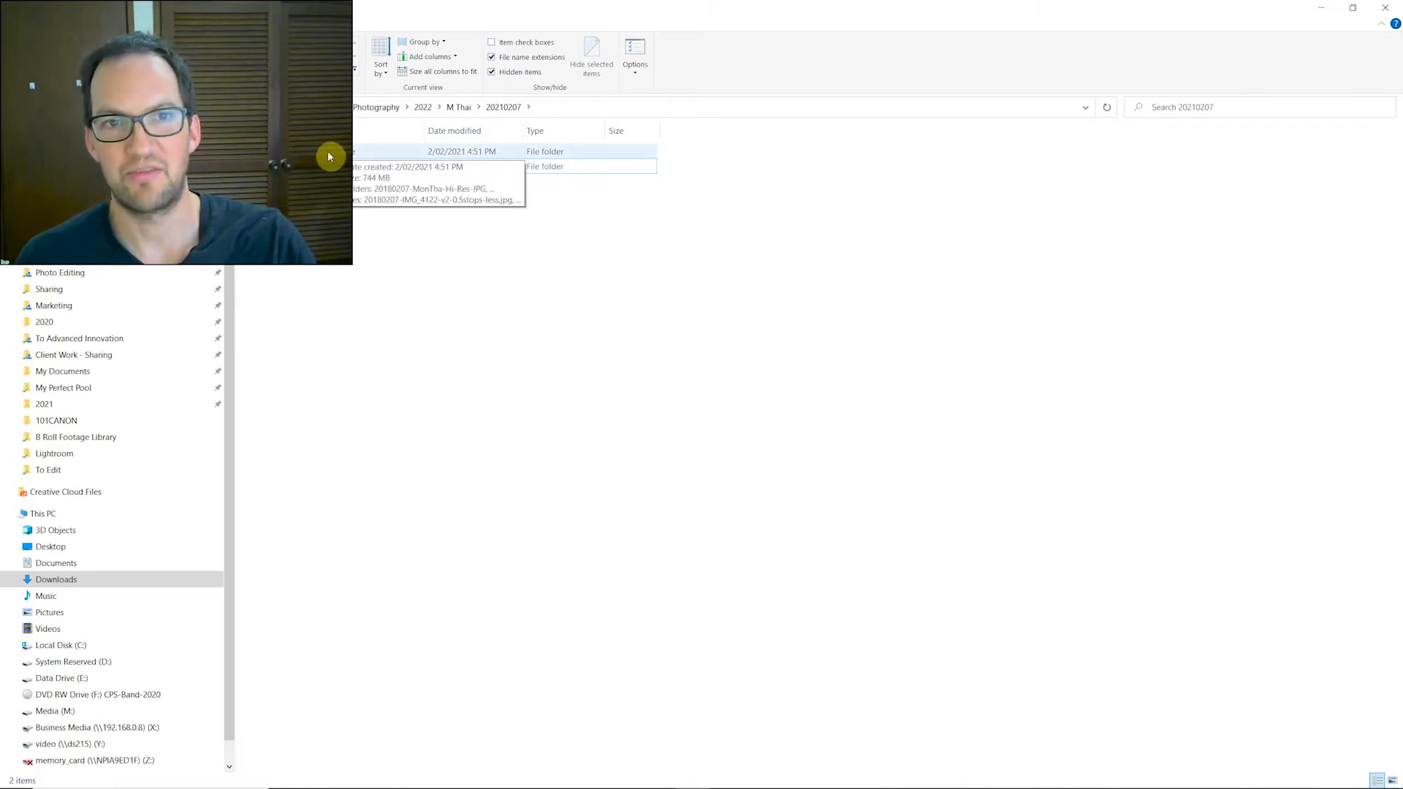
click(285, 153)
double_click(285, 153)
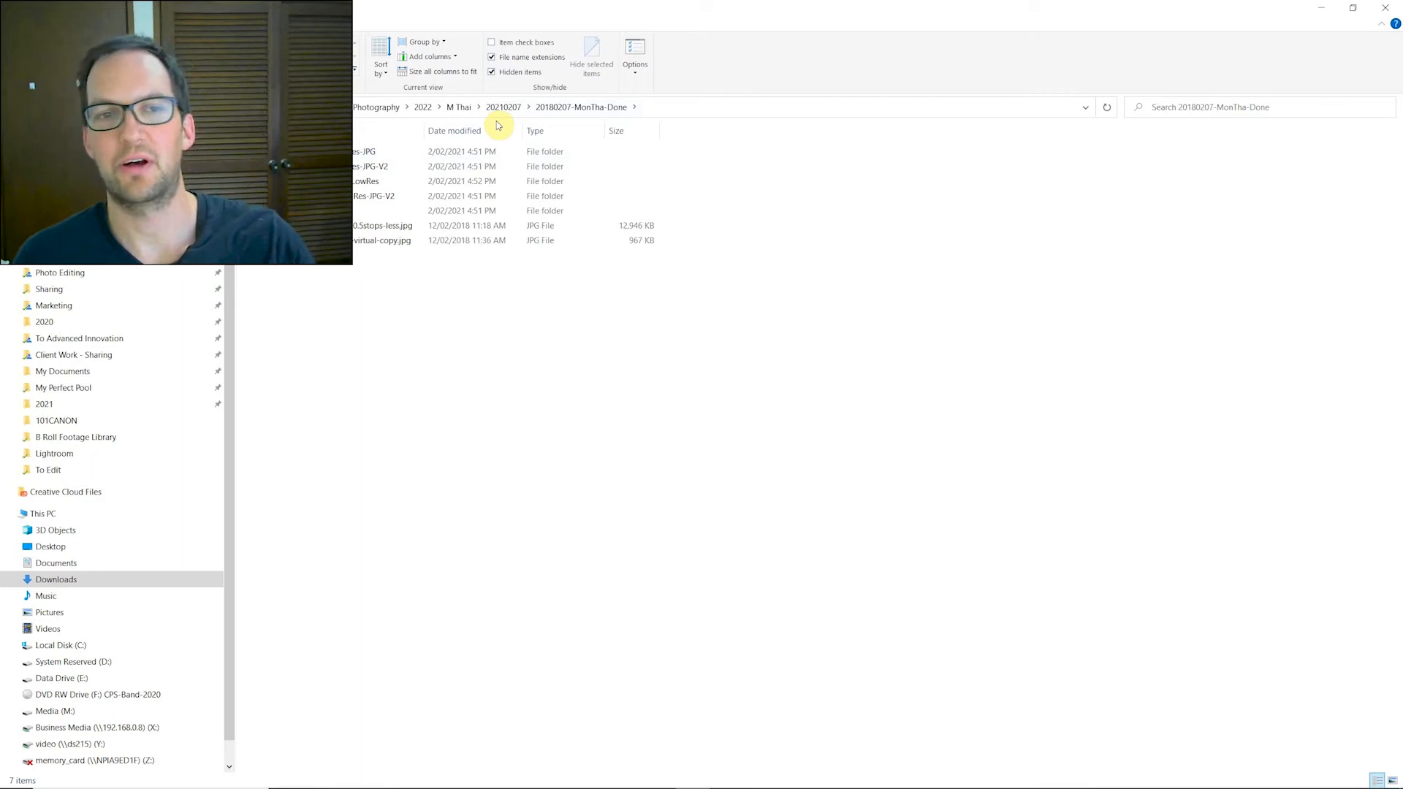
click(356, 153)
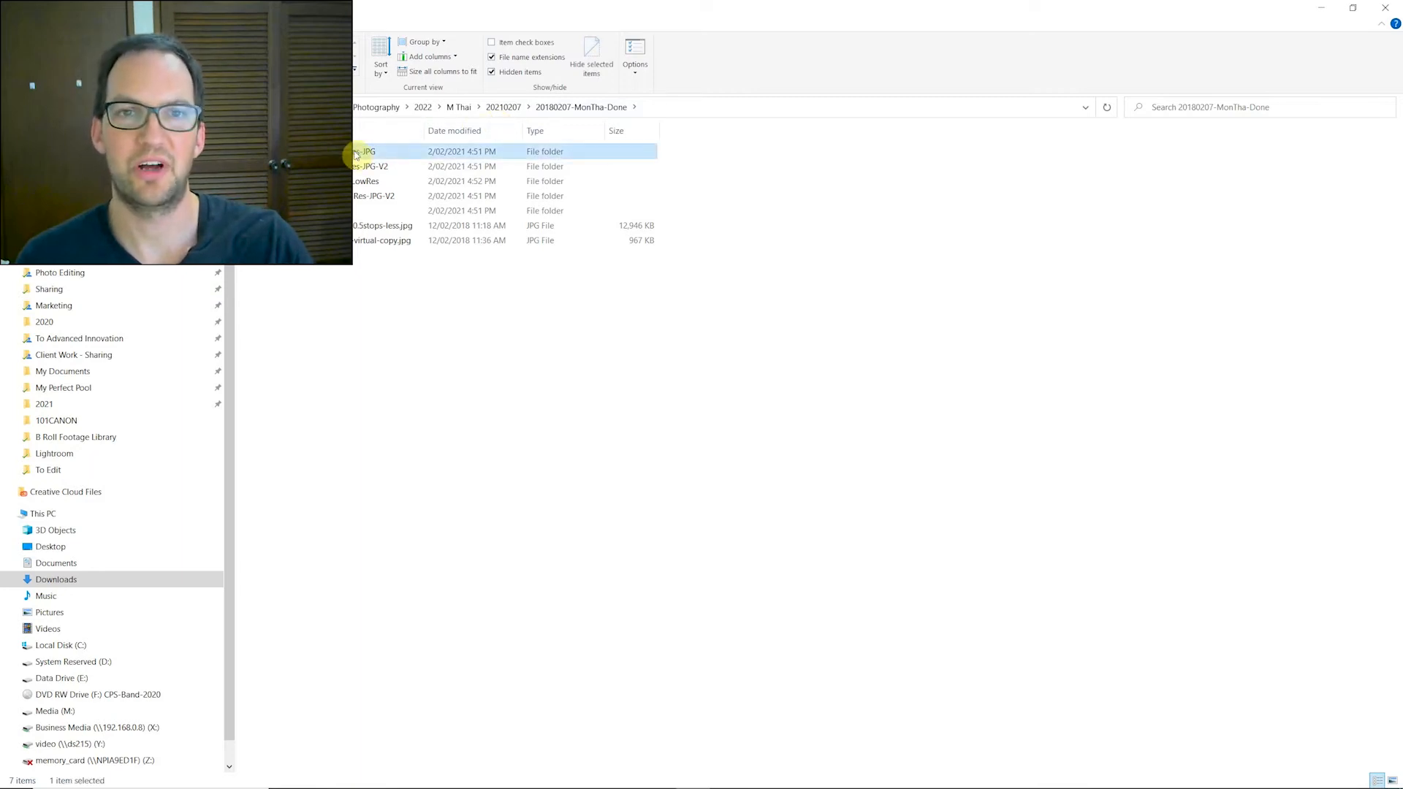
click(340, 182)
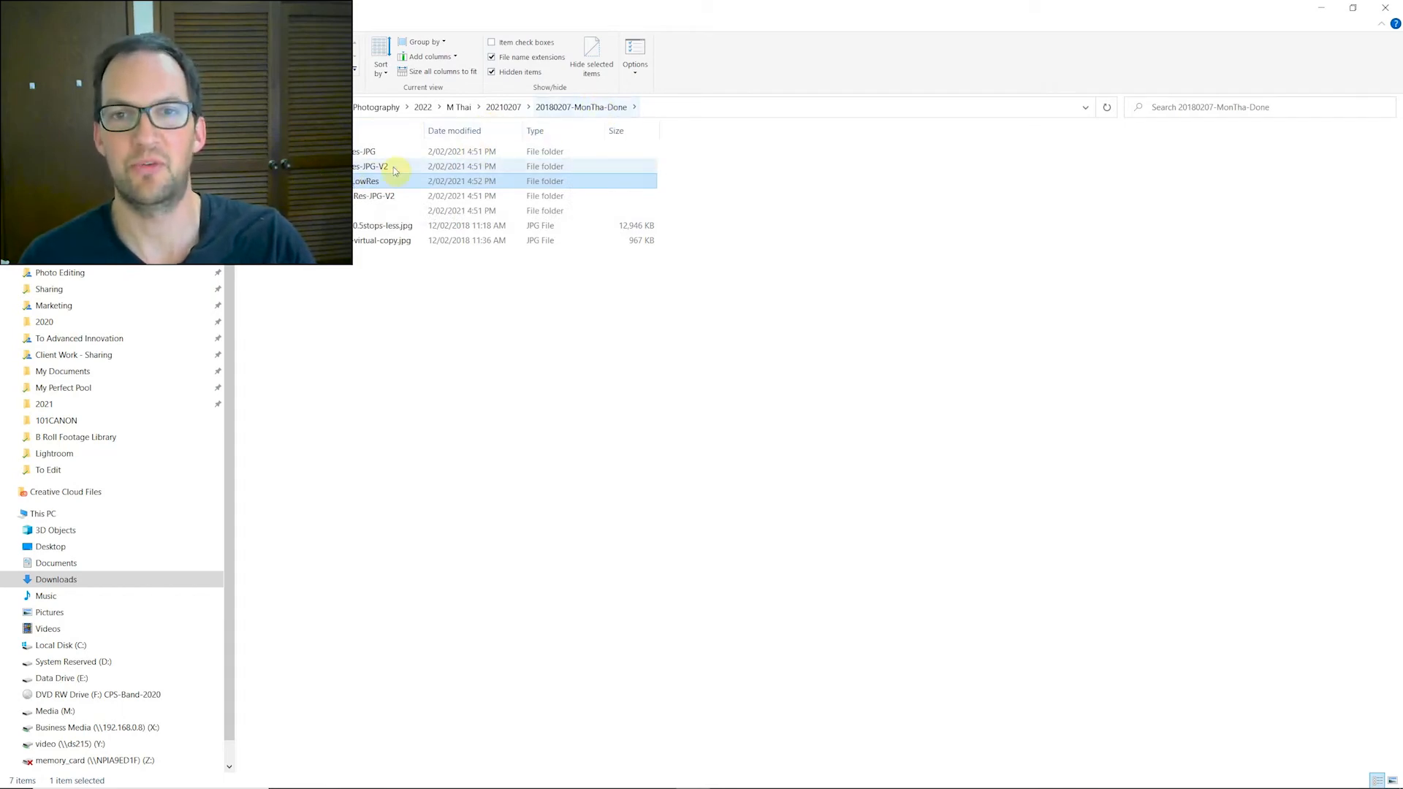
drag(338, 178, 334, 172)
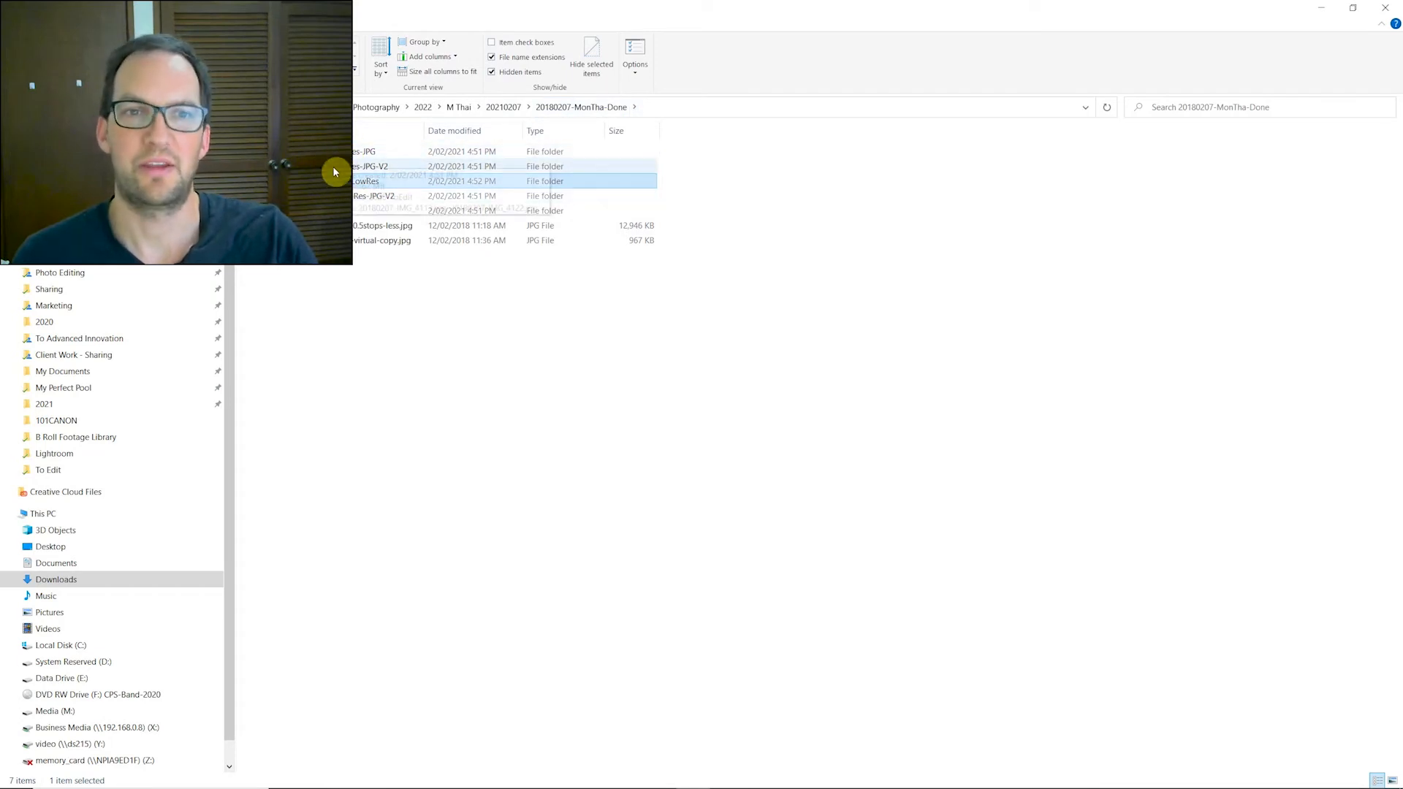
click(511, 106)
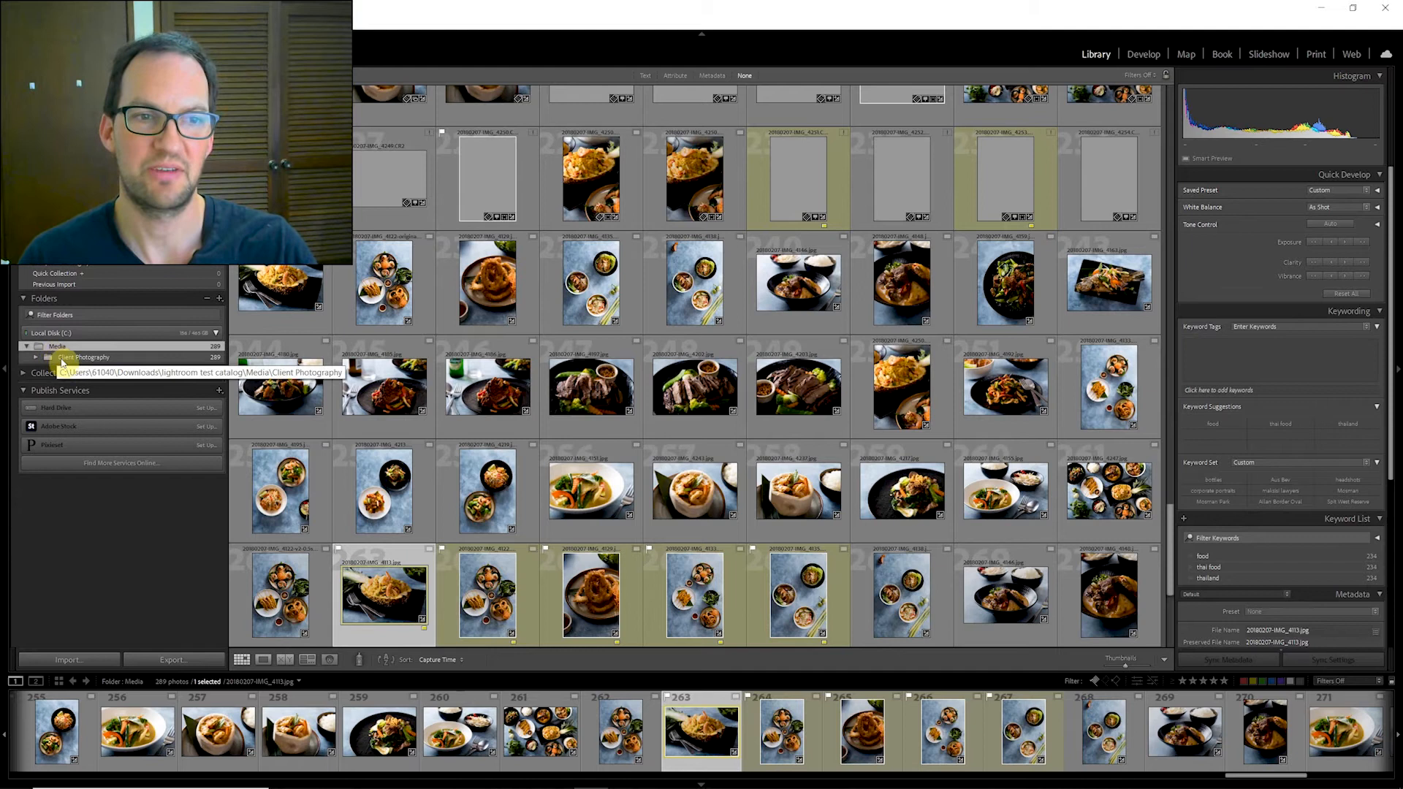
Examine the catalog's folder hierarchy from Client Photography through 2022 and M Thai to 20210207, collapse the shoot folder and return to M Thai.
click(58, 357)
click(35, 357)
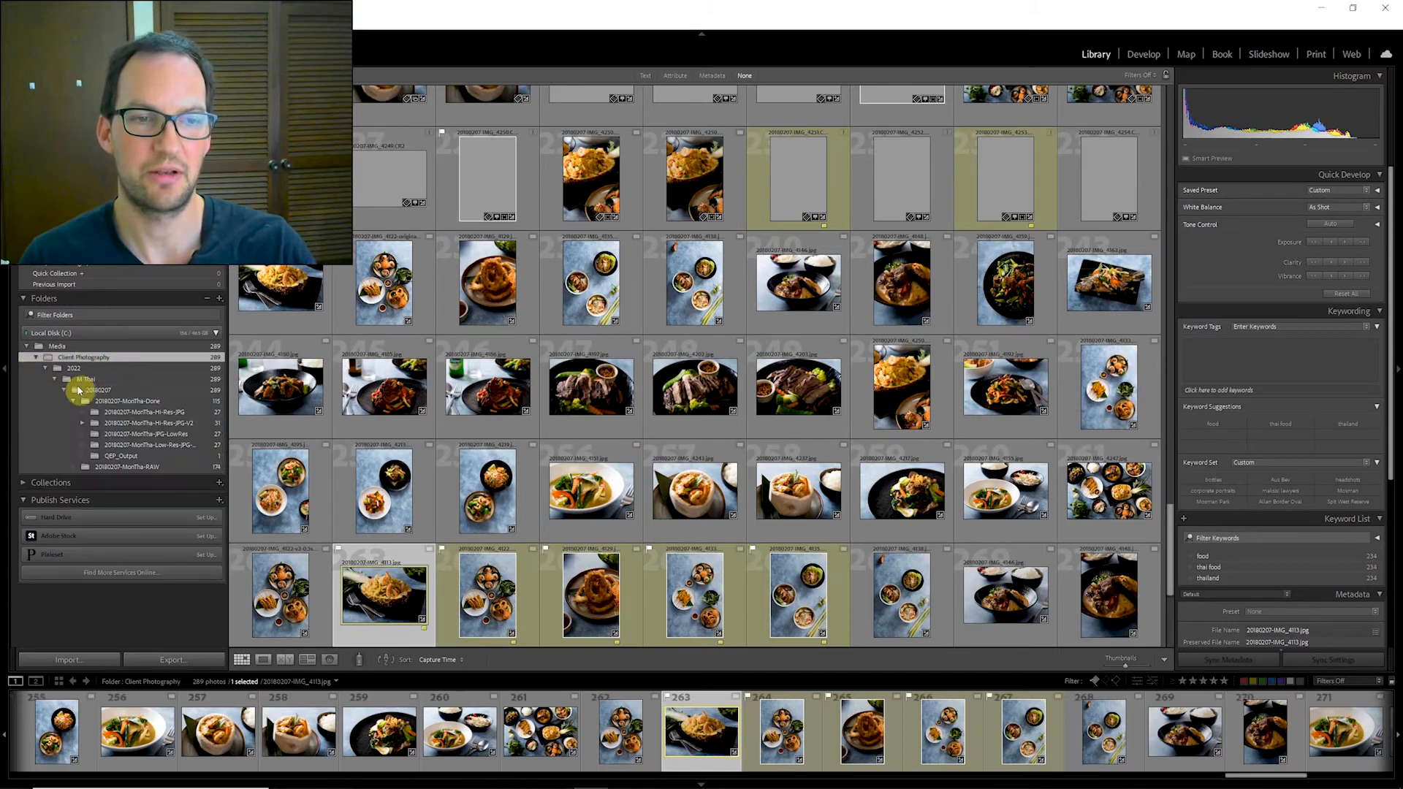
click(85, 369)
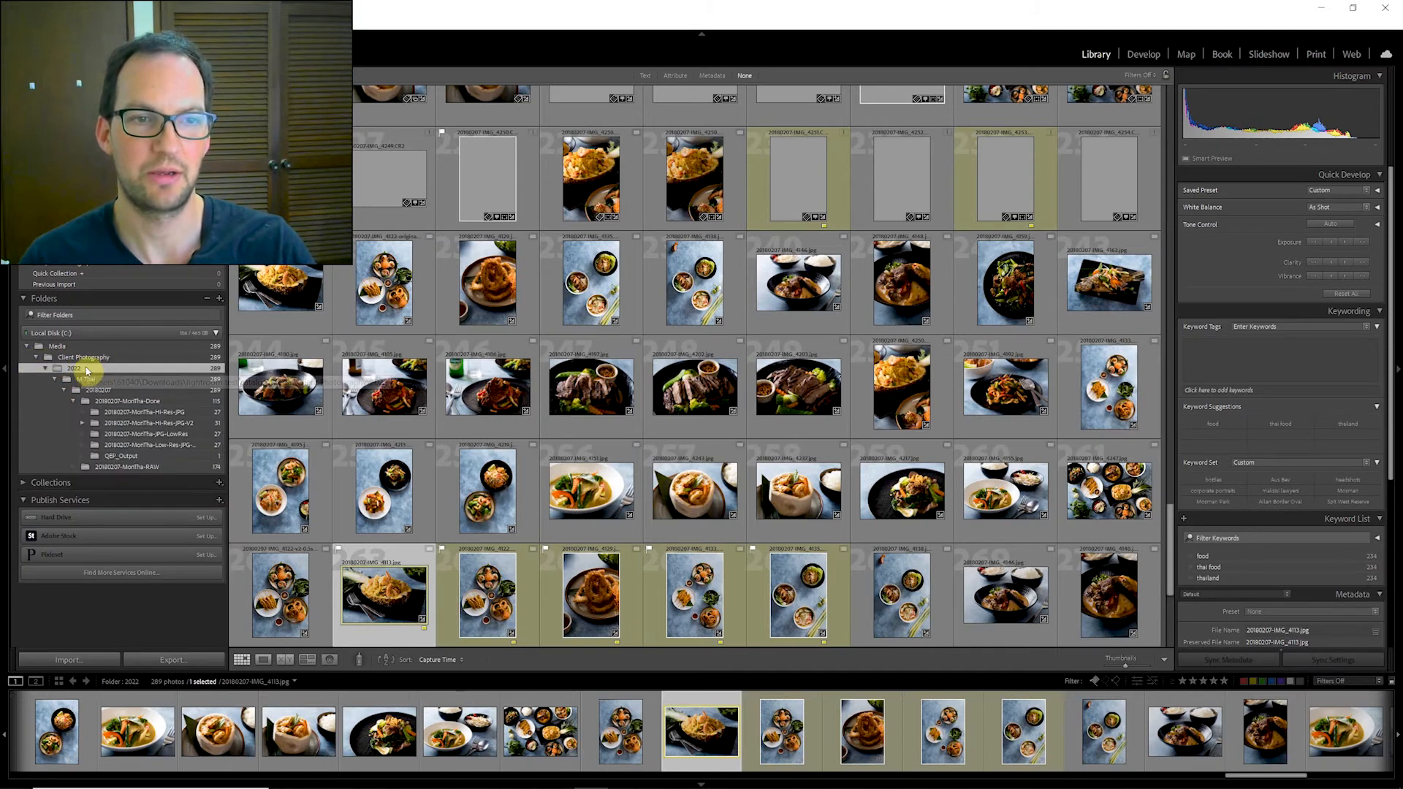
click(90, 379)
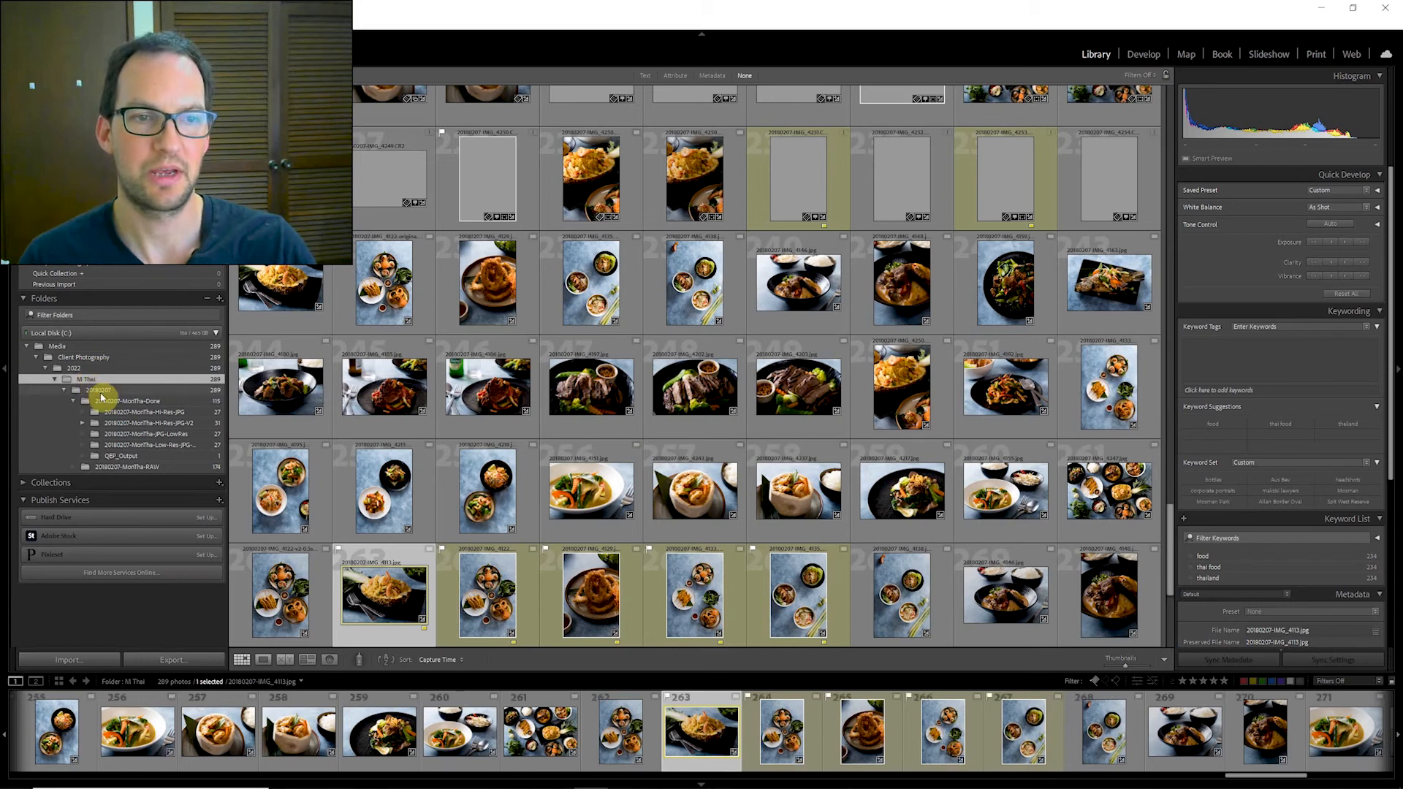
click(103, 391)
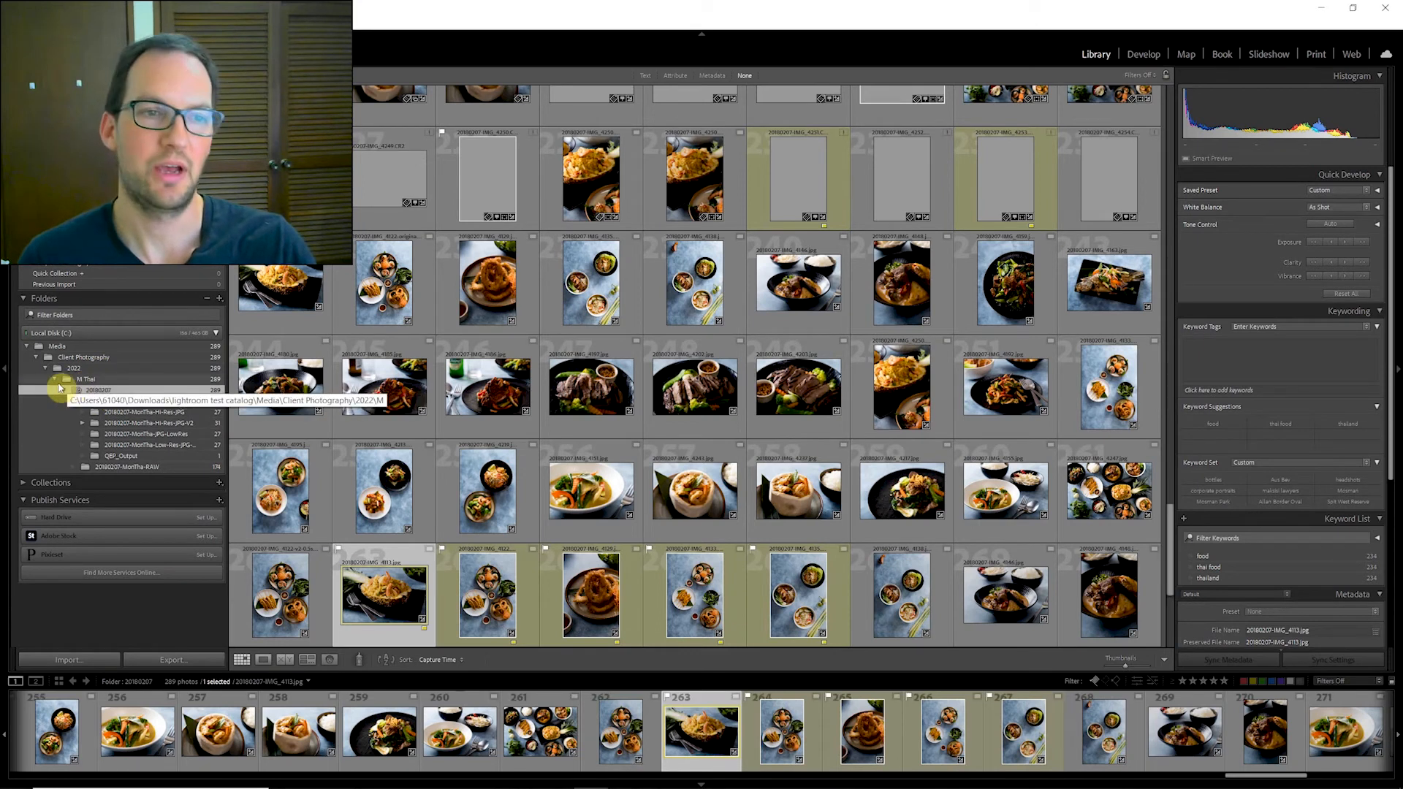
click(67, 392)
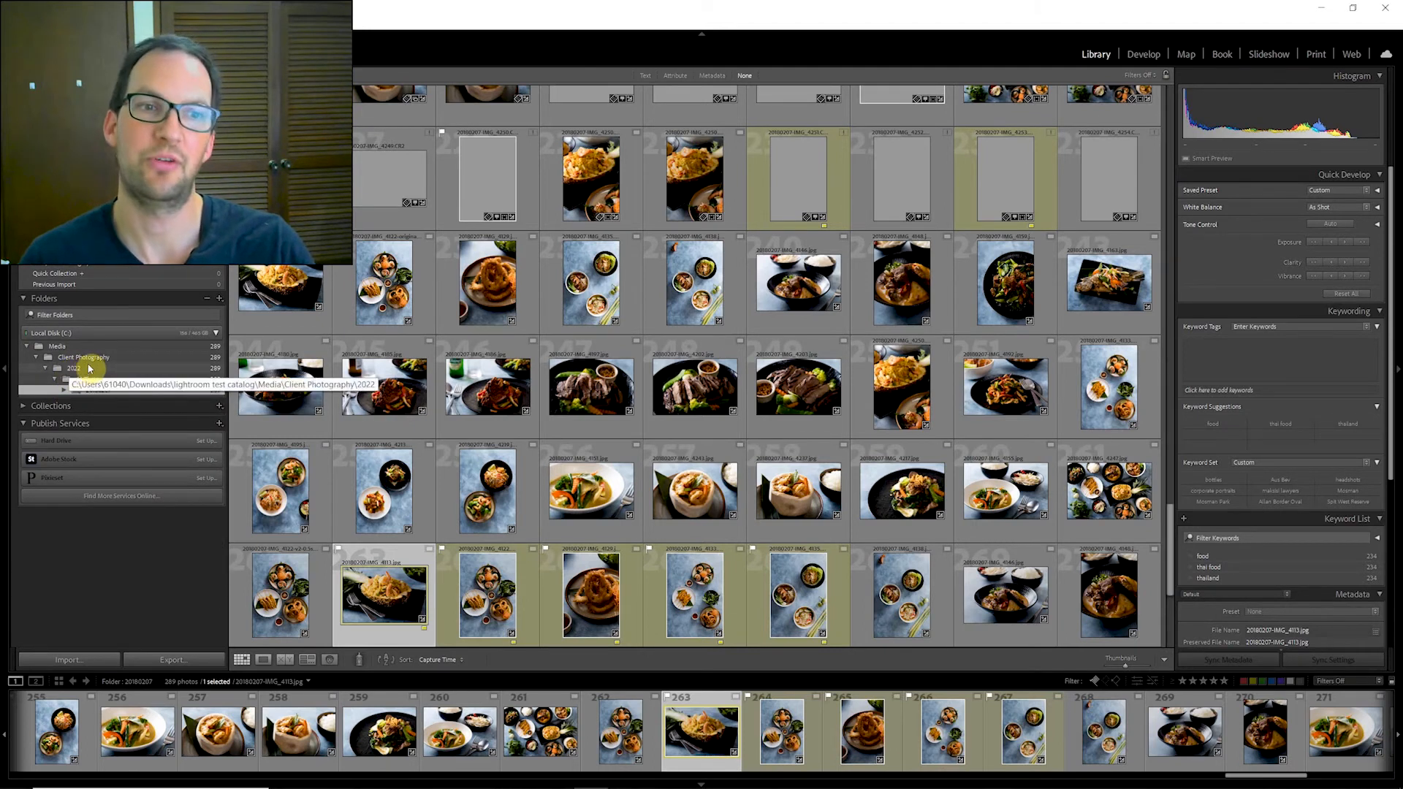
click(87, 379)
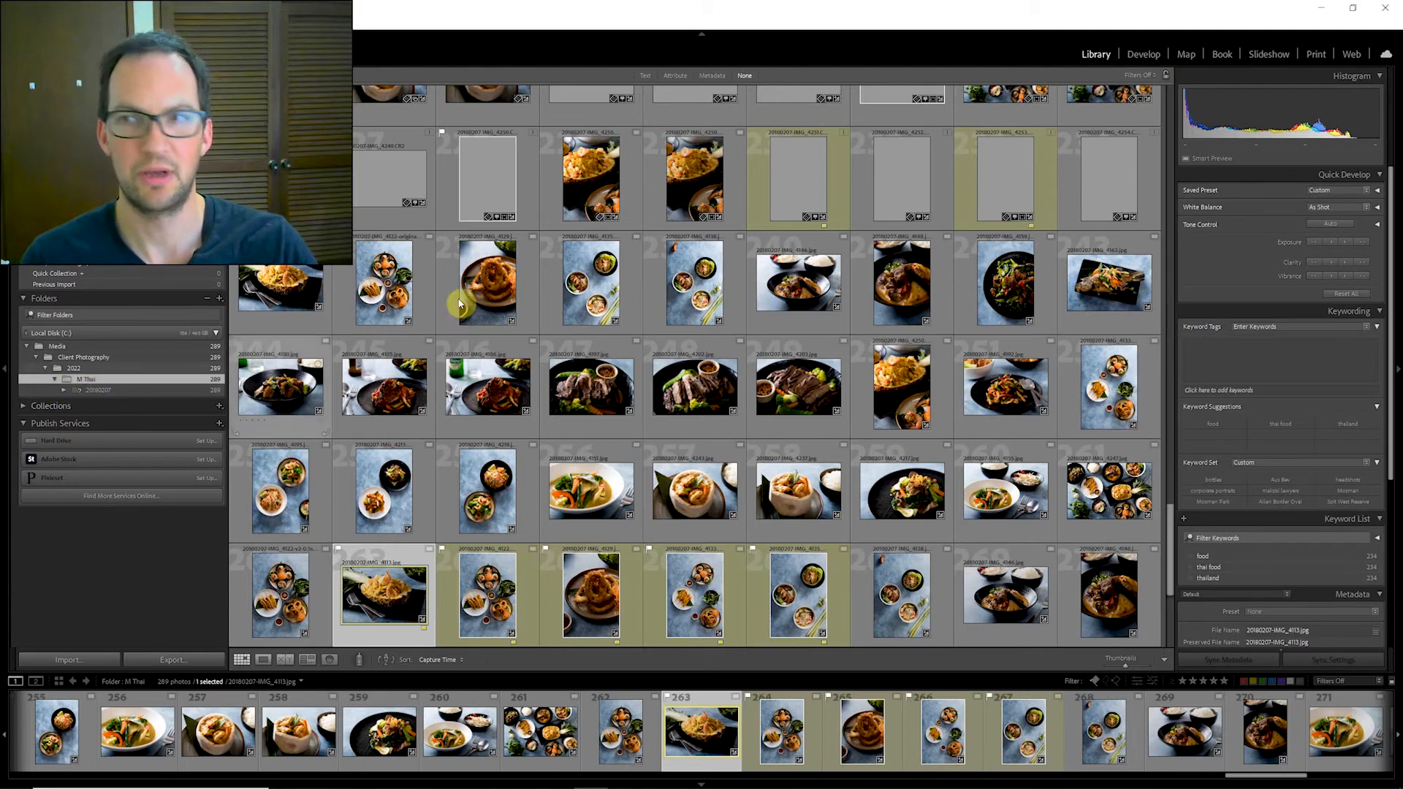
Start a photo import and open the folder chooser to pick another destination.
click(86, 660)
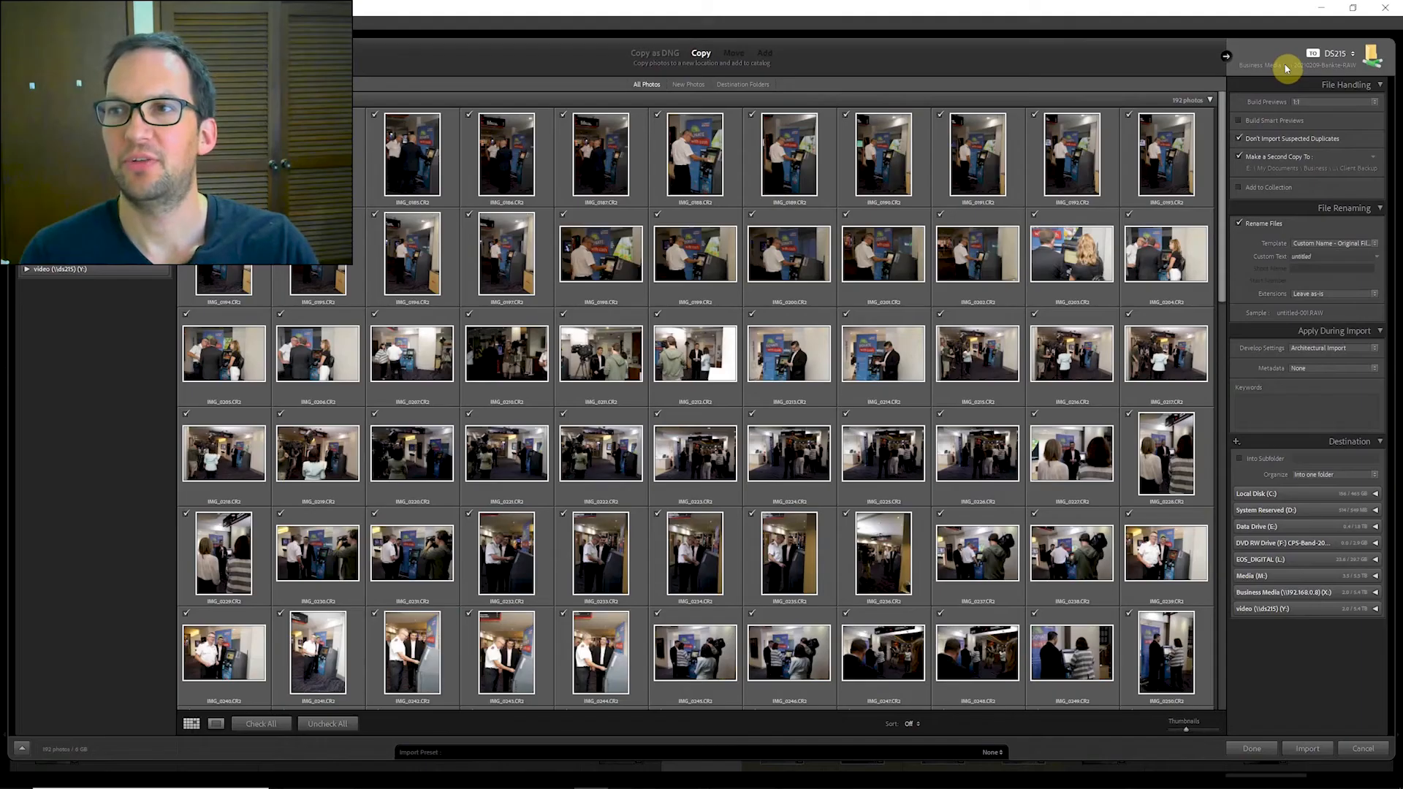
click(1287, 68)
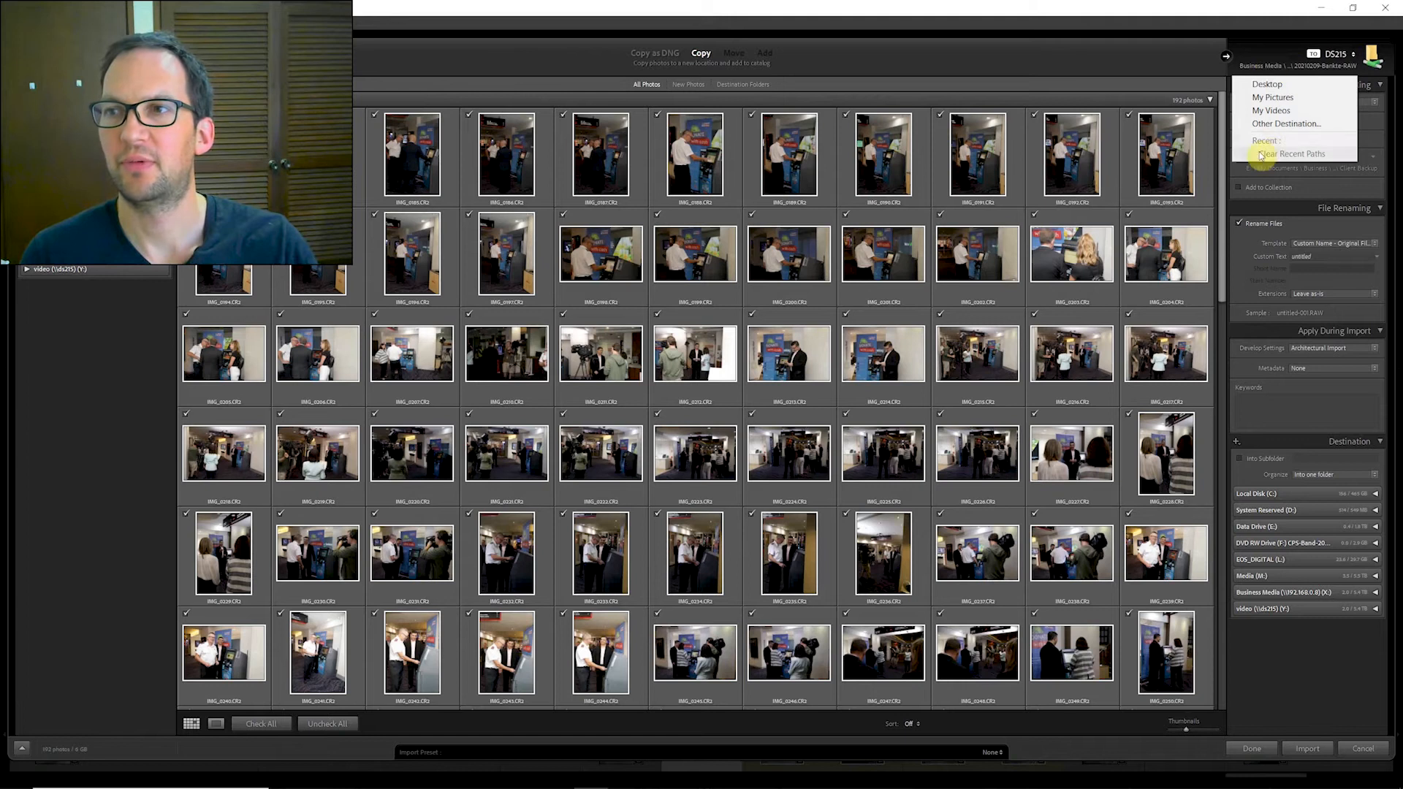
click(1265, 124)
scroll(641, 375, up, 10)
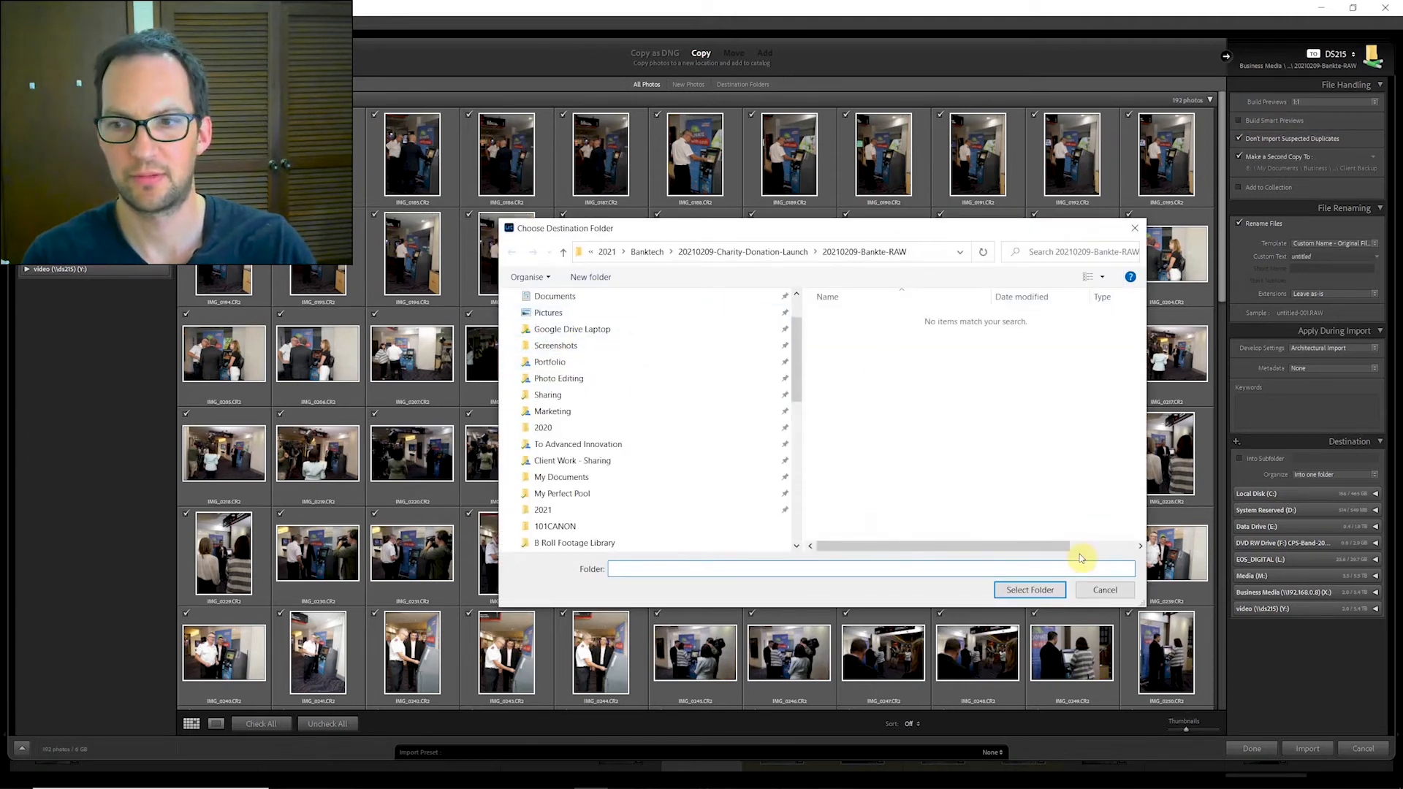
scroll(585, 365, up, 2)
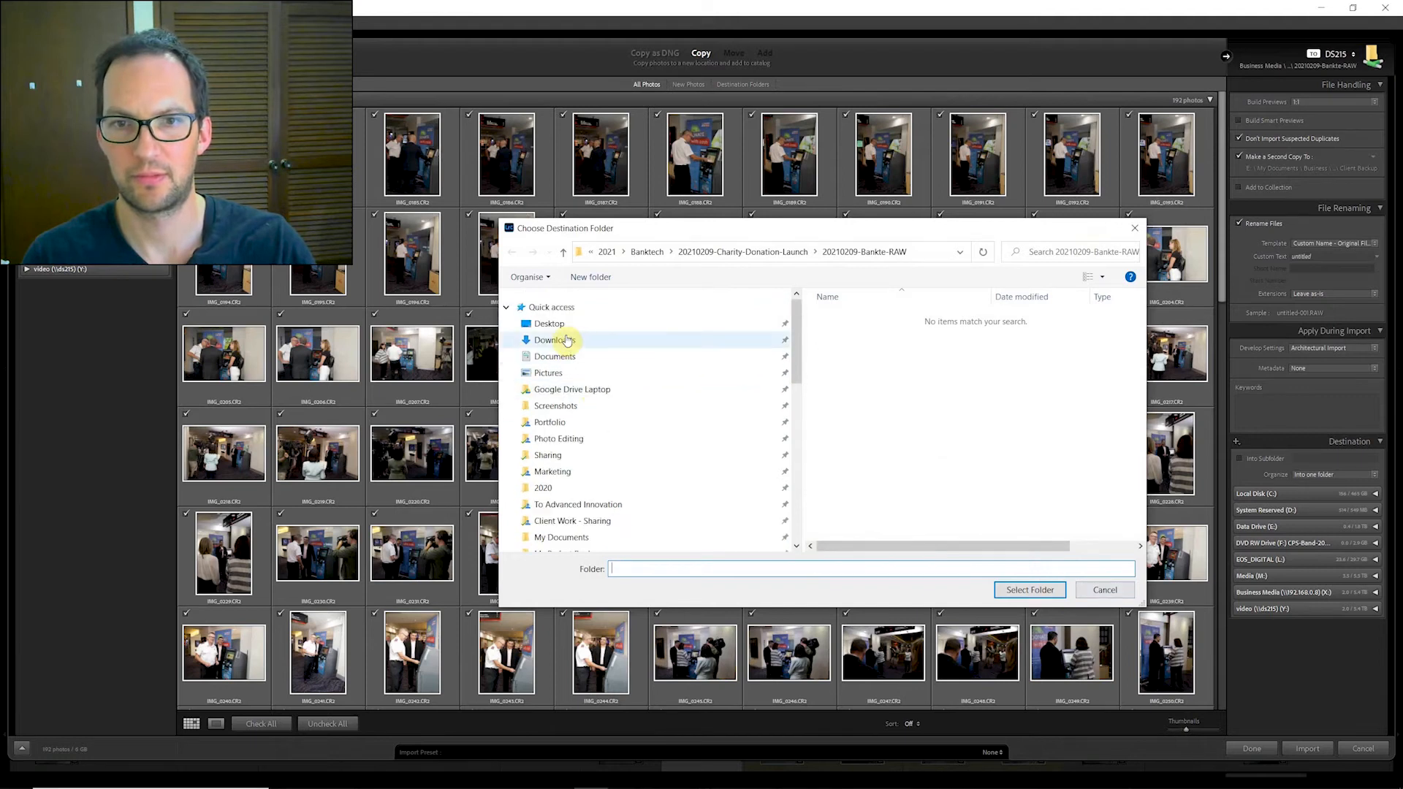
Browse from Downloads through lightroom test catalog, Media, Client Photography and 2022 to the M Thai client folder.
click(565, 341)
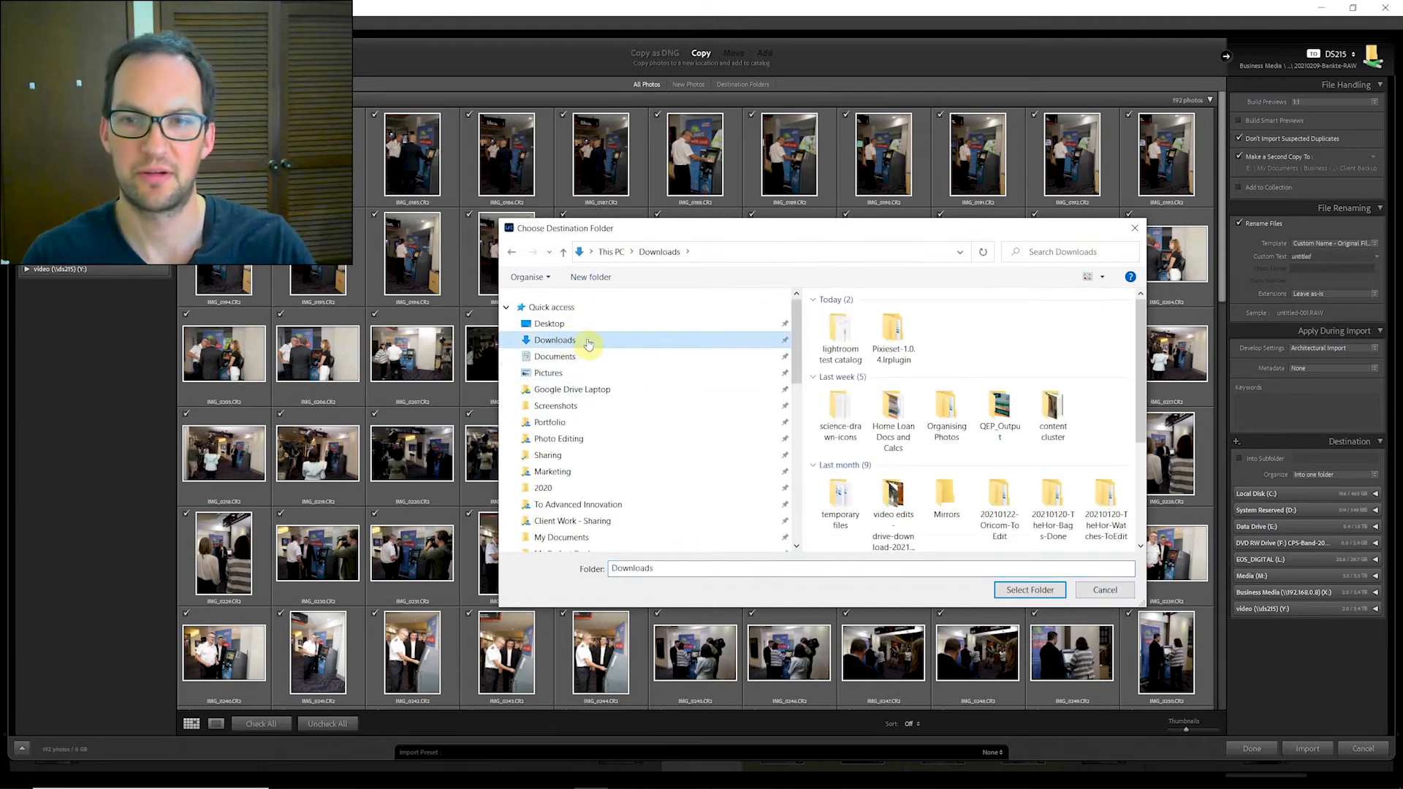
double_click(827, 333)
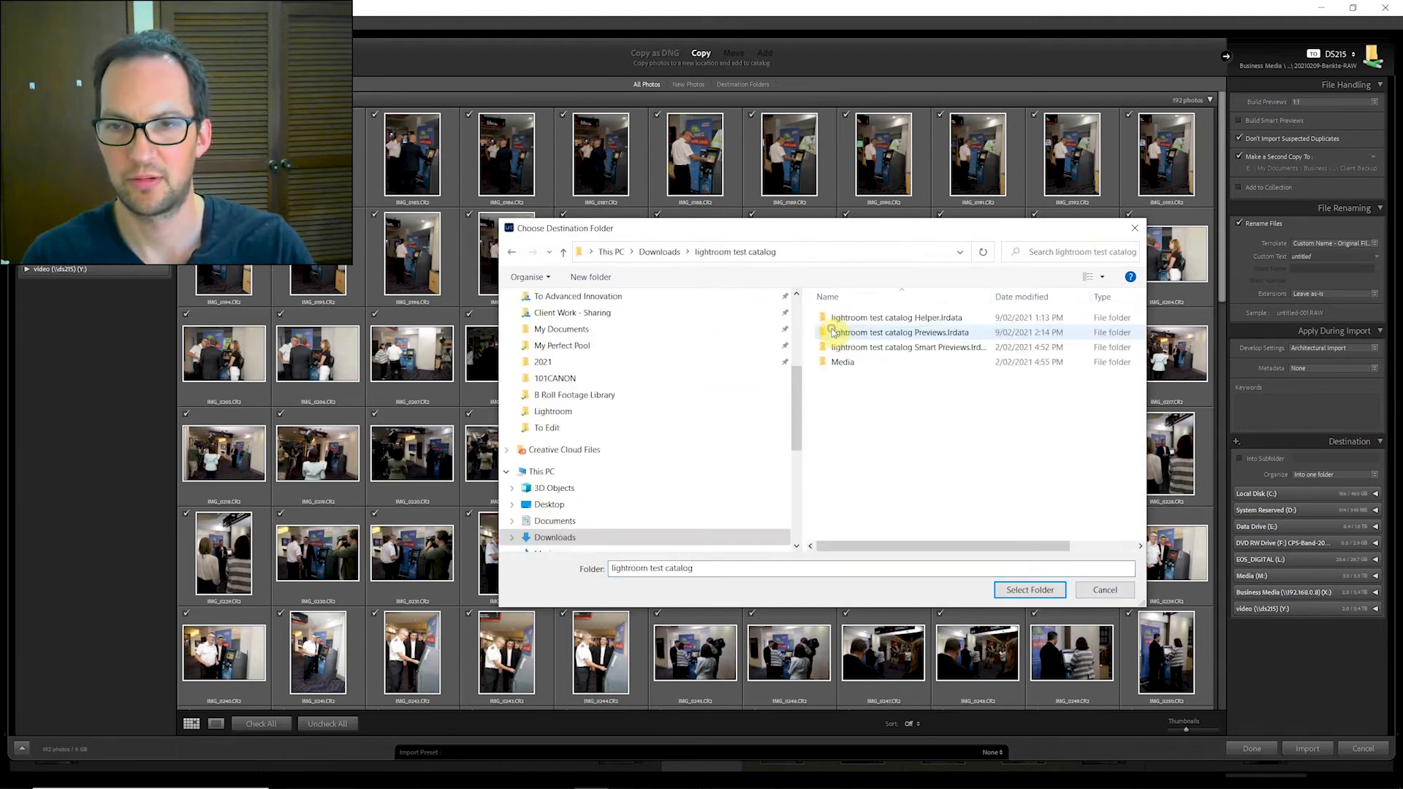
double_click(845, 364)
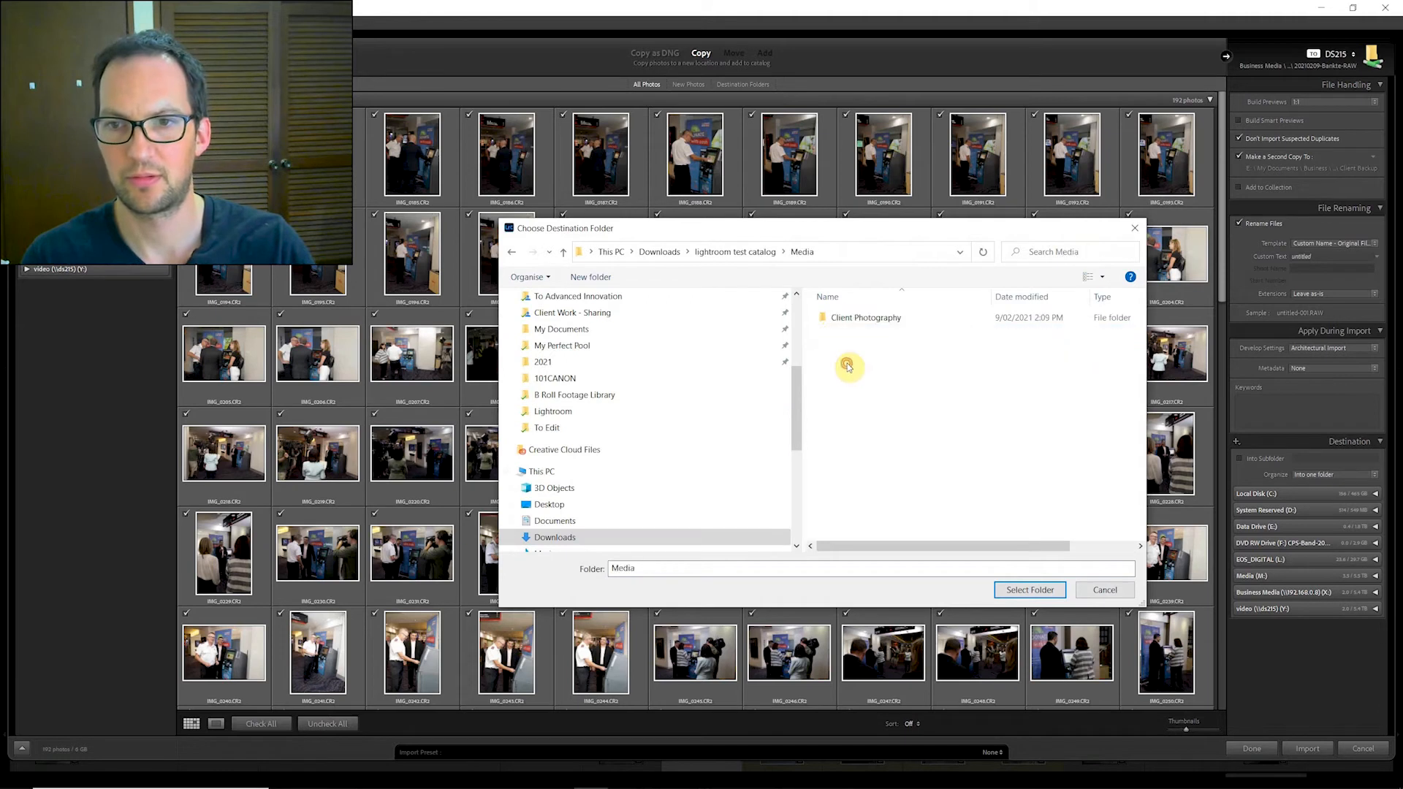
double_click(863, 318)
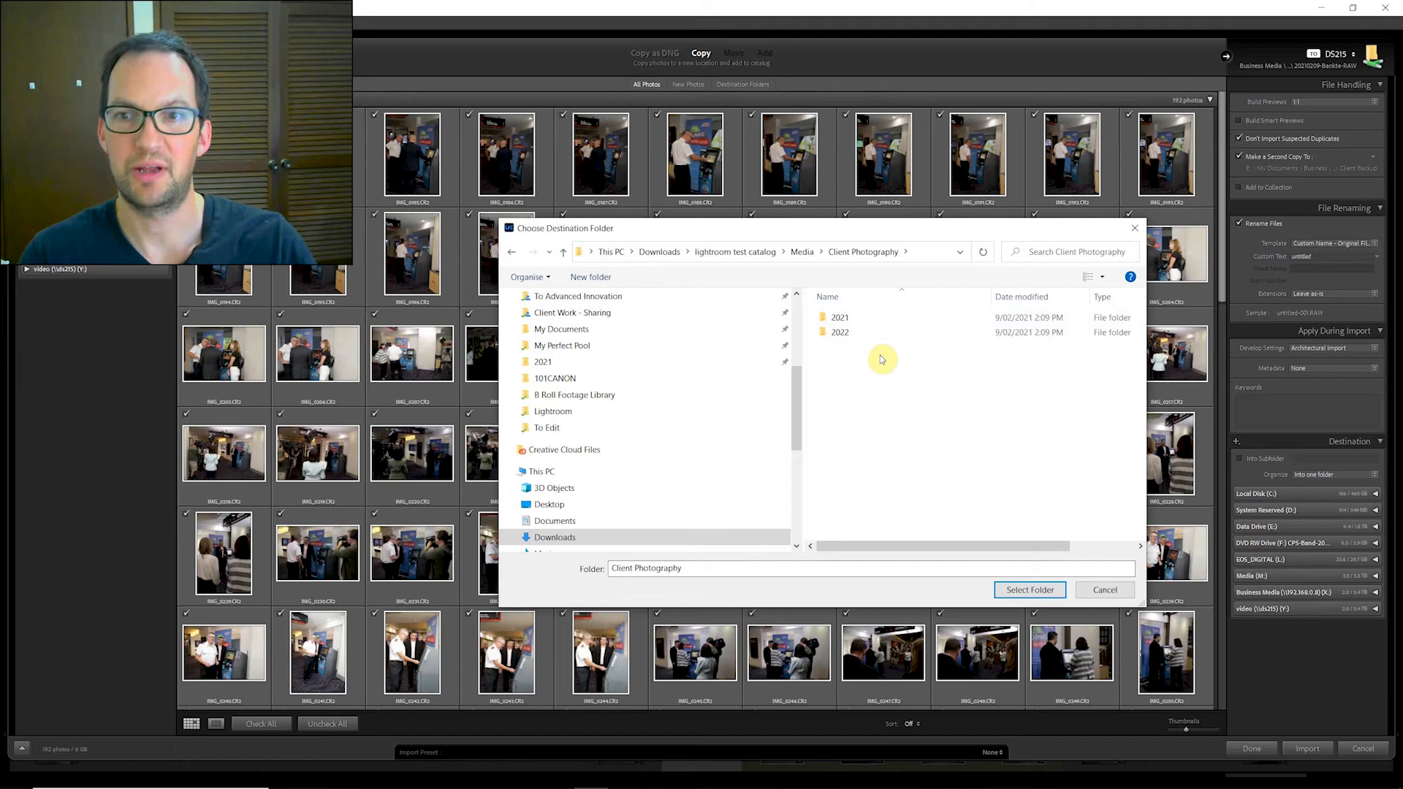
double_click(841, 318)
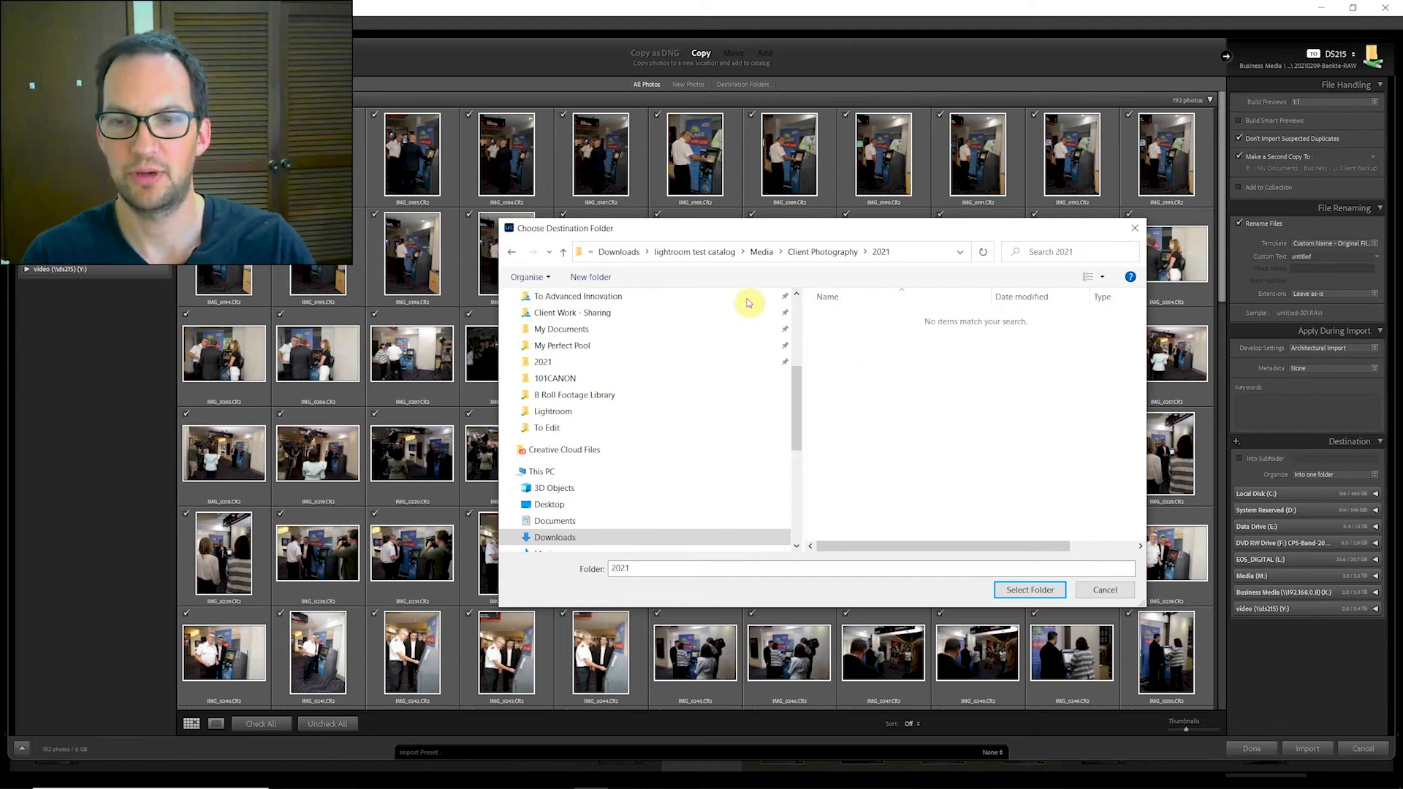
click(817, 252)
double_click(840, 332)
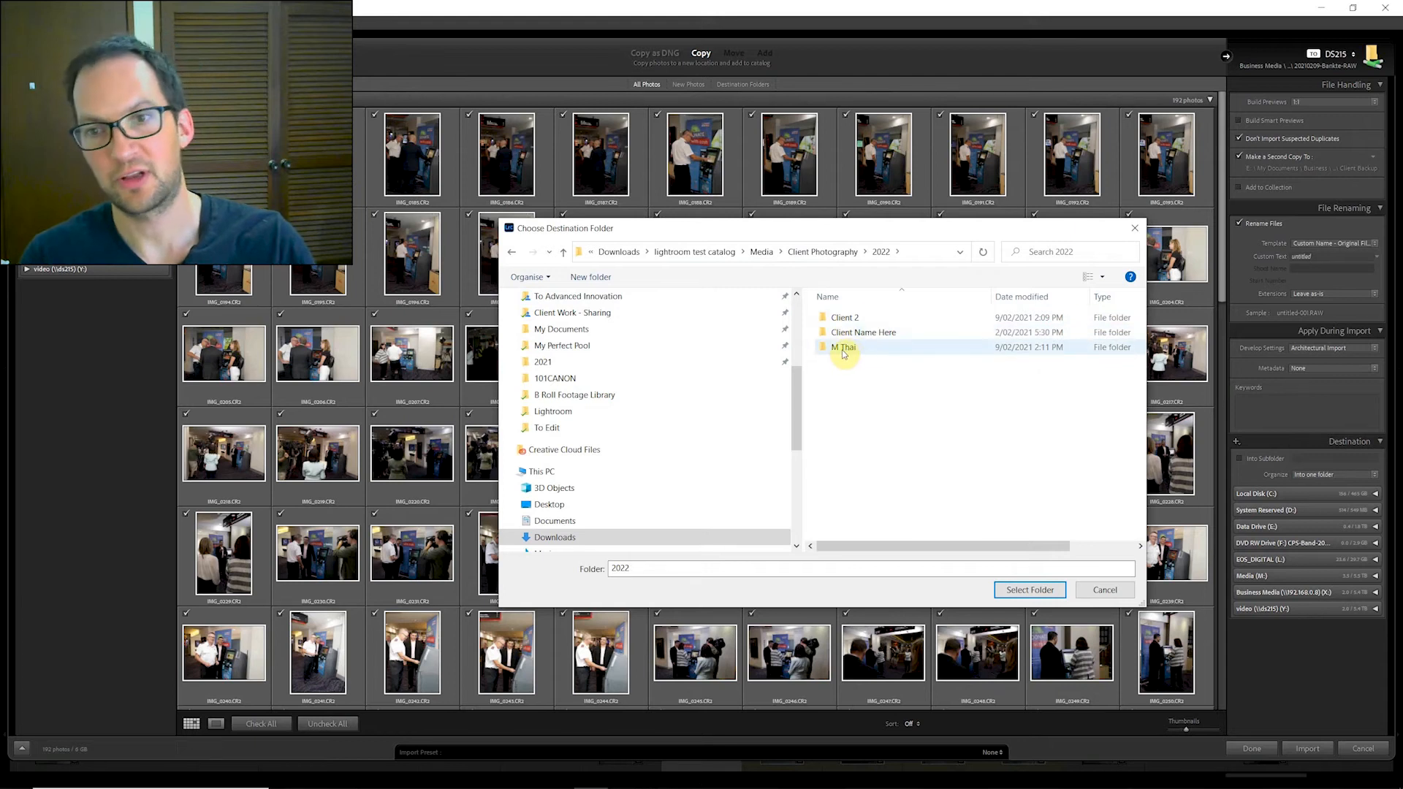
mouse_move(827, 354)
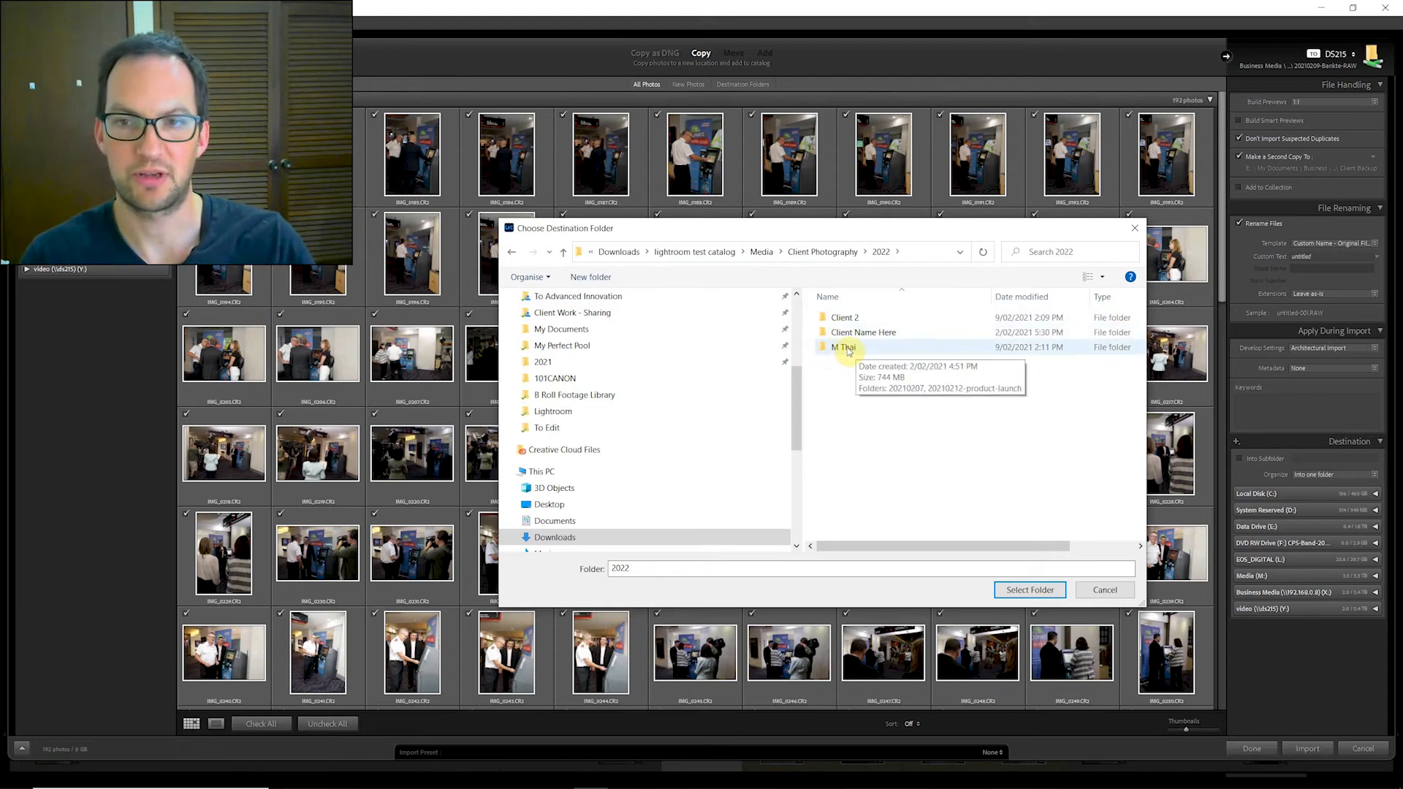
double_click(847, 348)
Create a folder with the default name in M Thai and another one nested inside it, and return to M Thai.
click(589, 276)
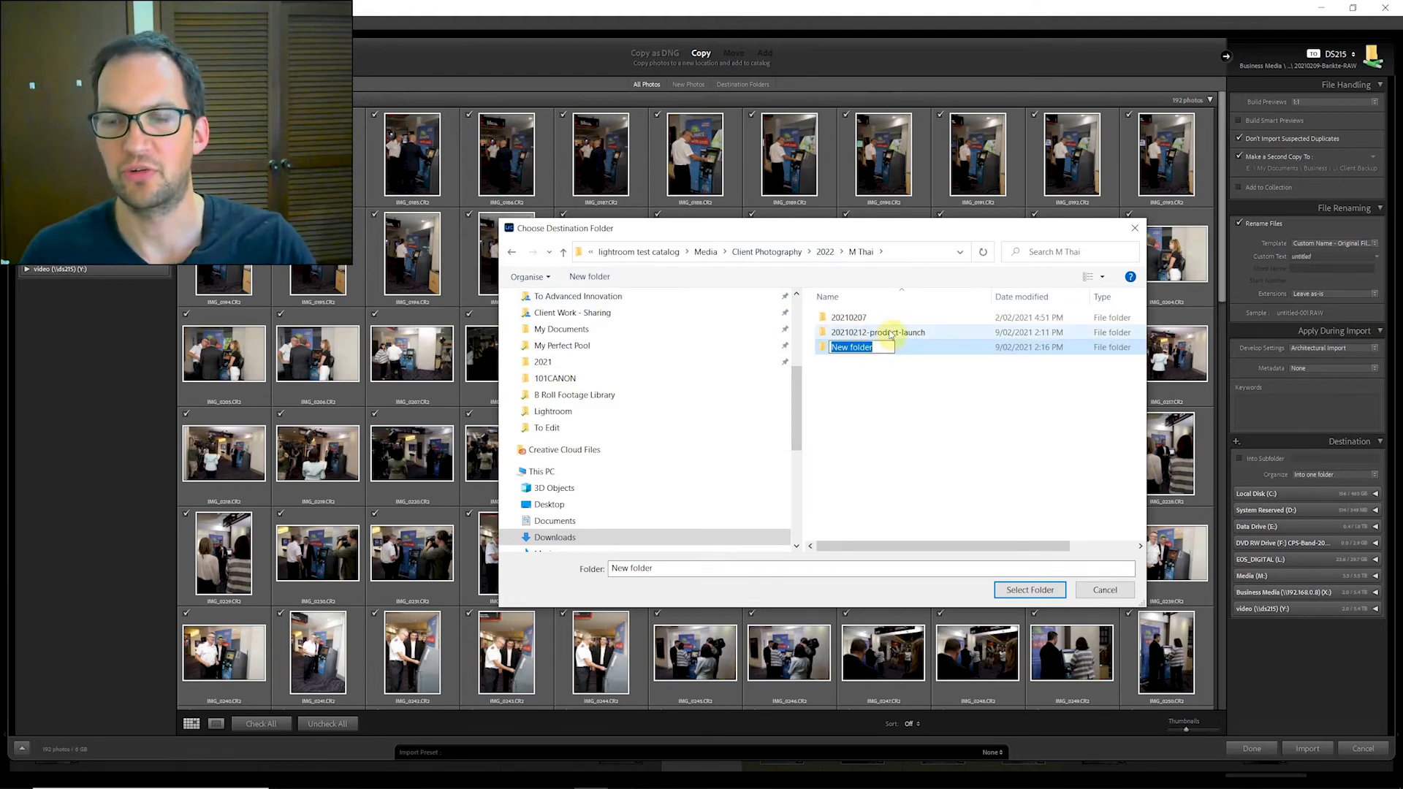
click(880, 393)
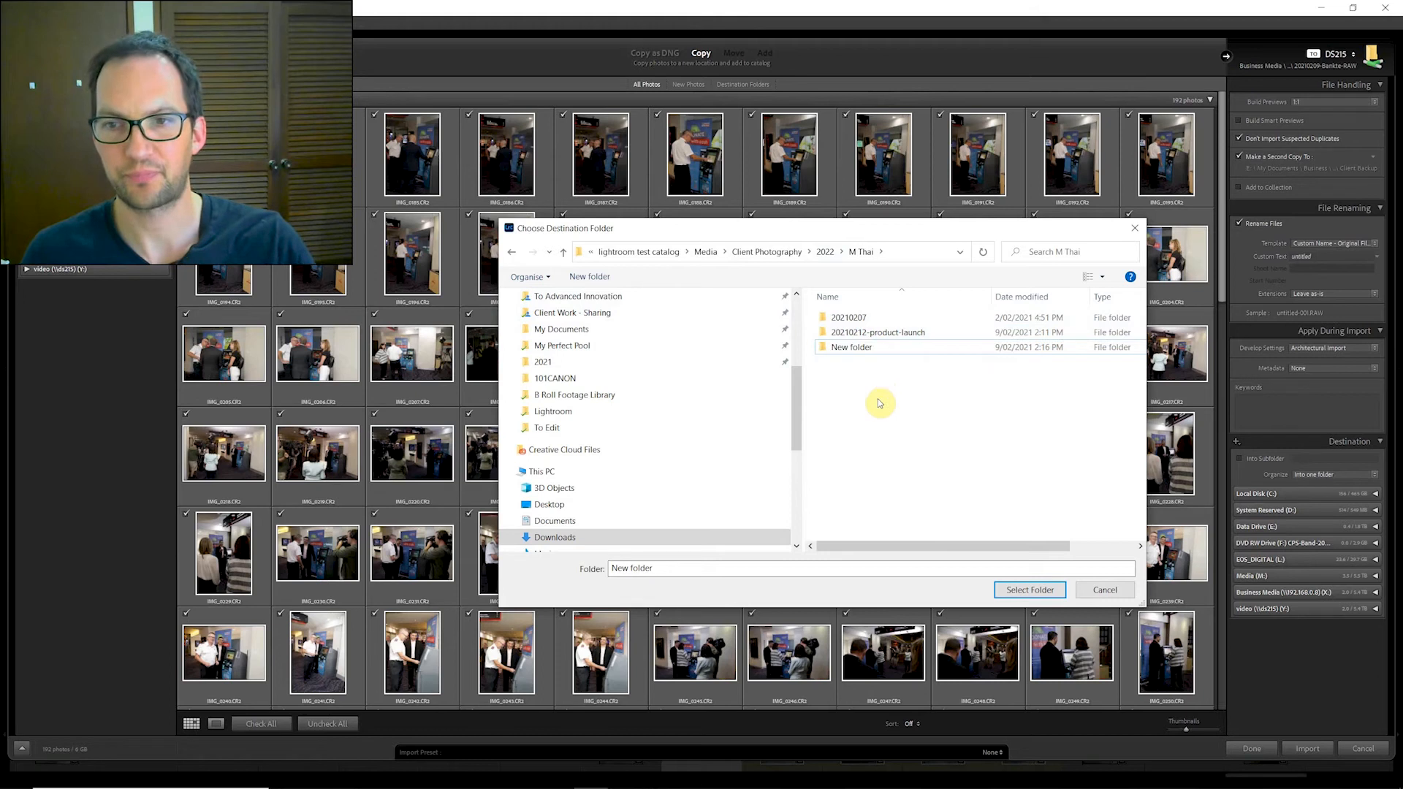
double_click(844, 348)
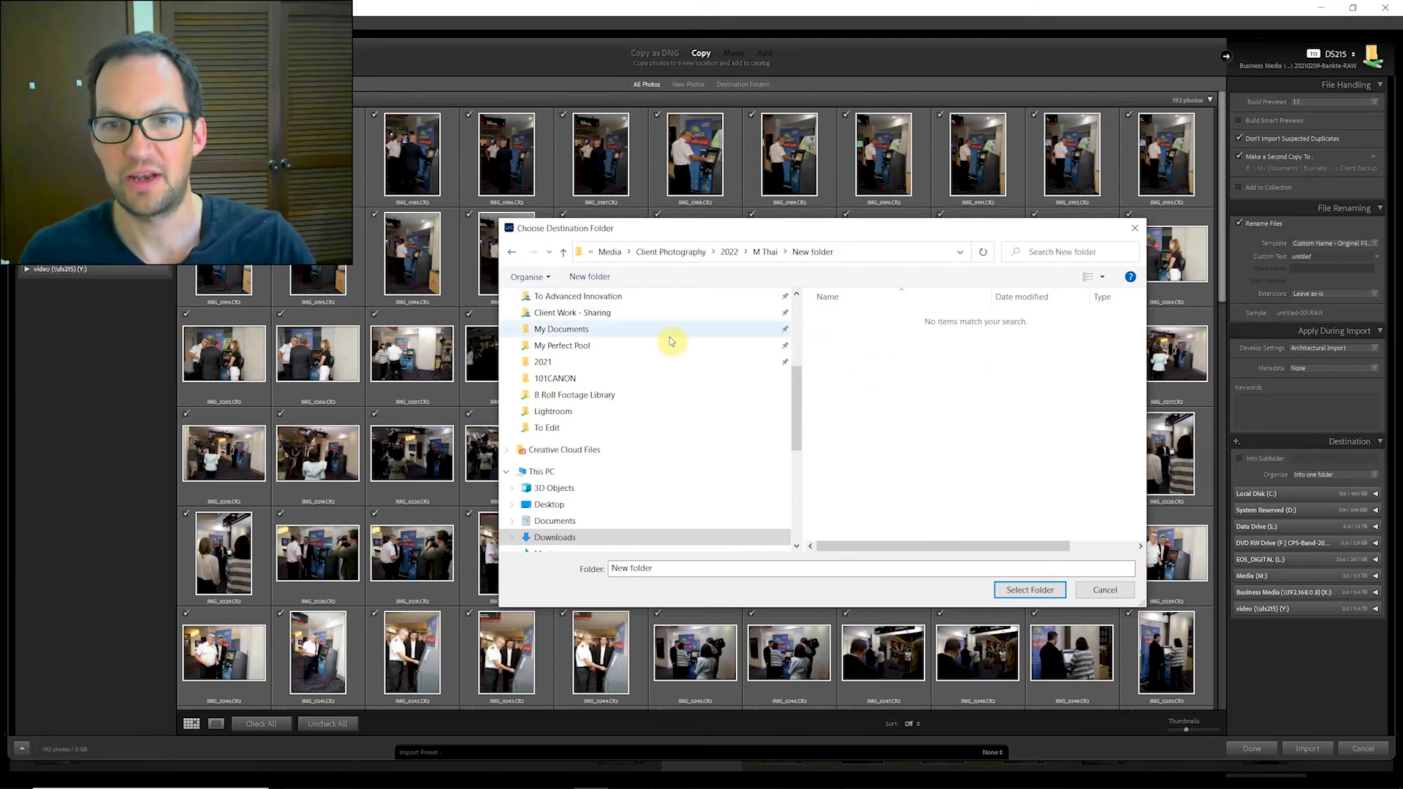
click(589, 276)
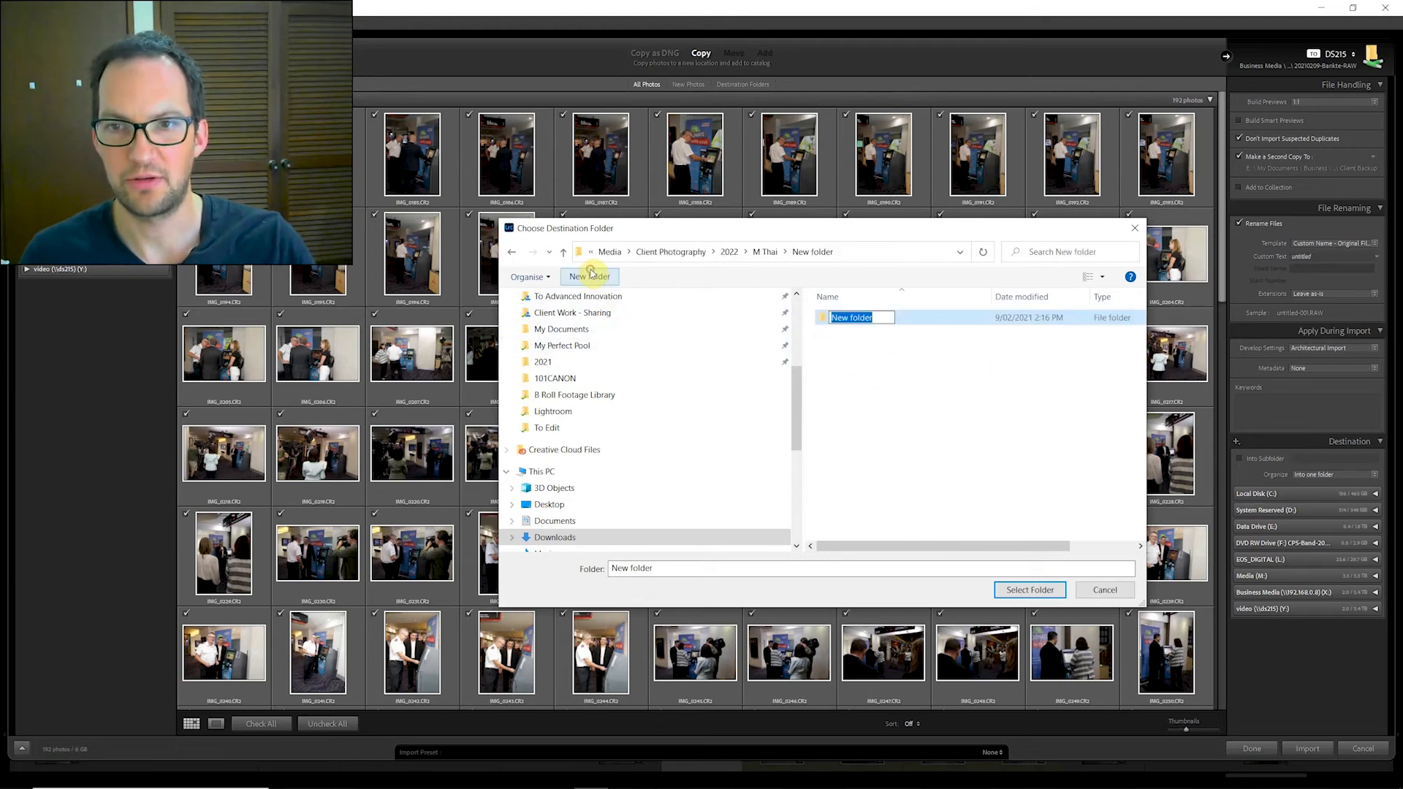
click(765, 252)
Choose 20180207-MonTha-RAW inside M Thai's 20210207 shoot folder as the import destination.
double_click(852, 333)
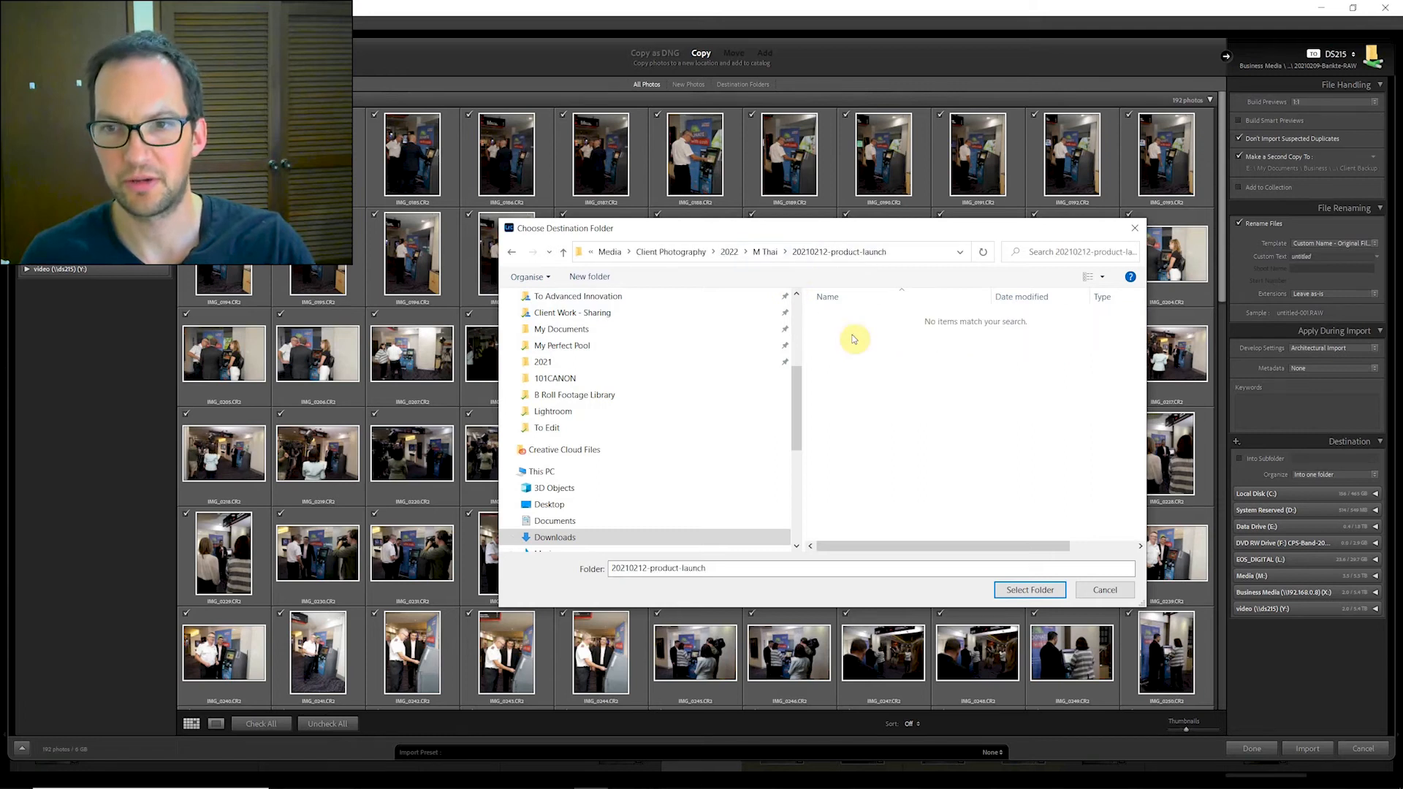
click(761, 260)
double_click(845, 318)
click(881, 334)
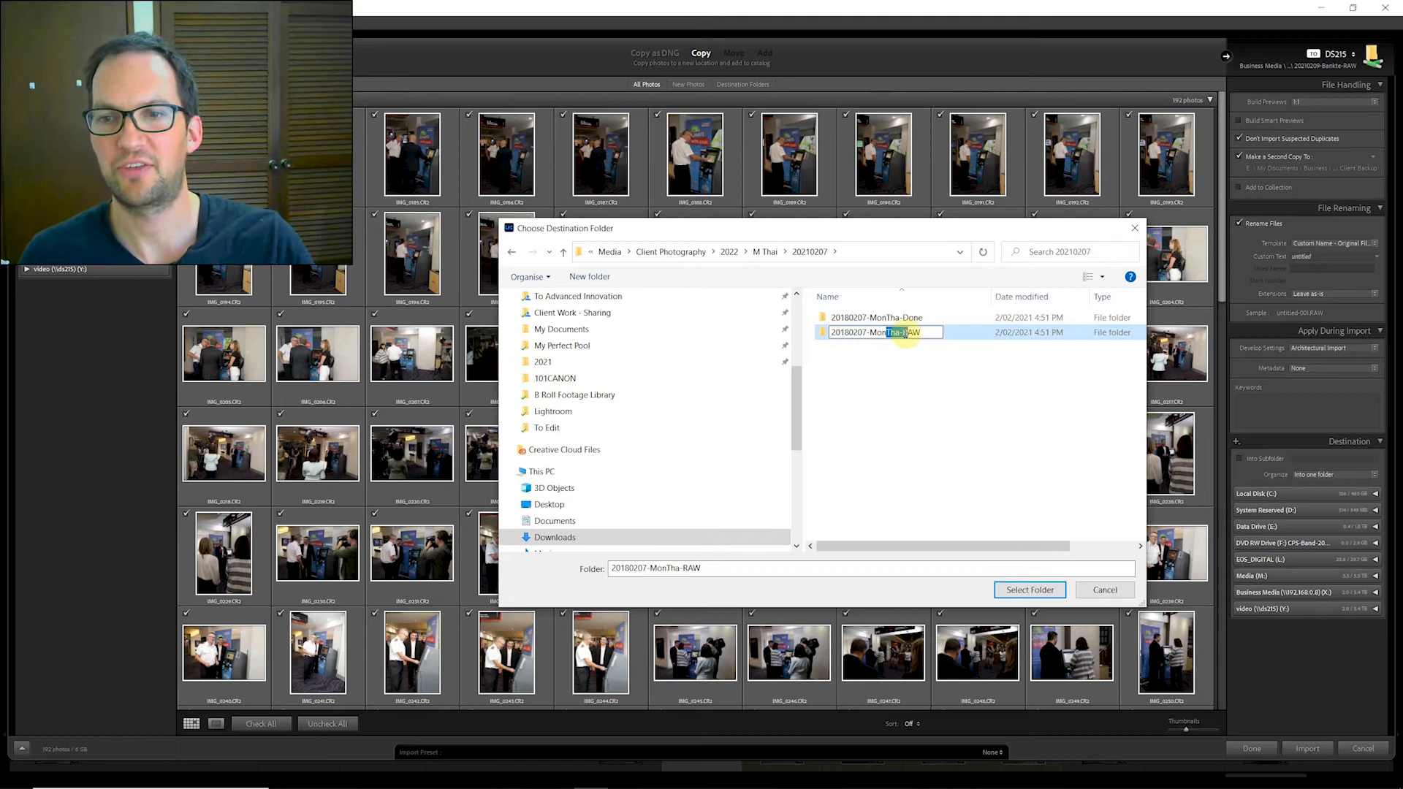
click(848, 357)
double_click(829, 333)
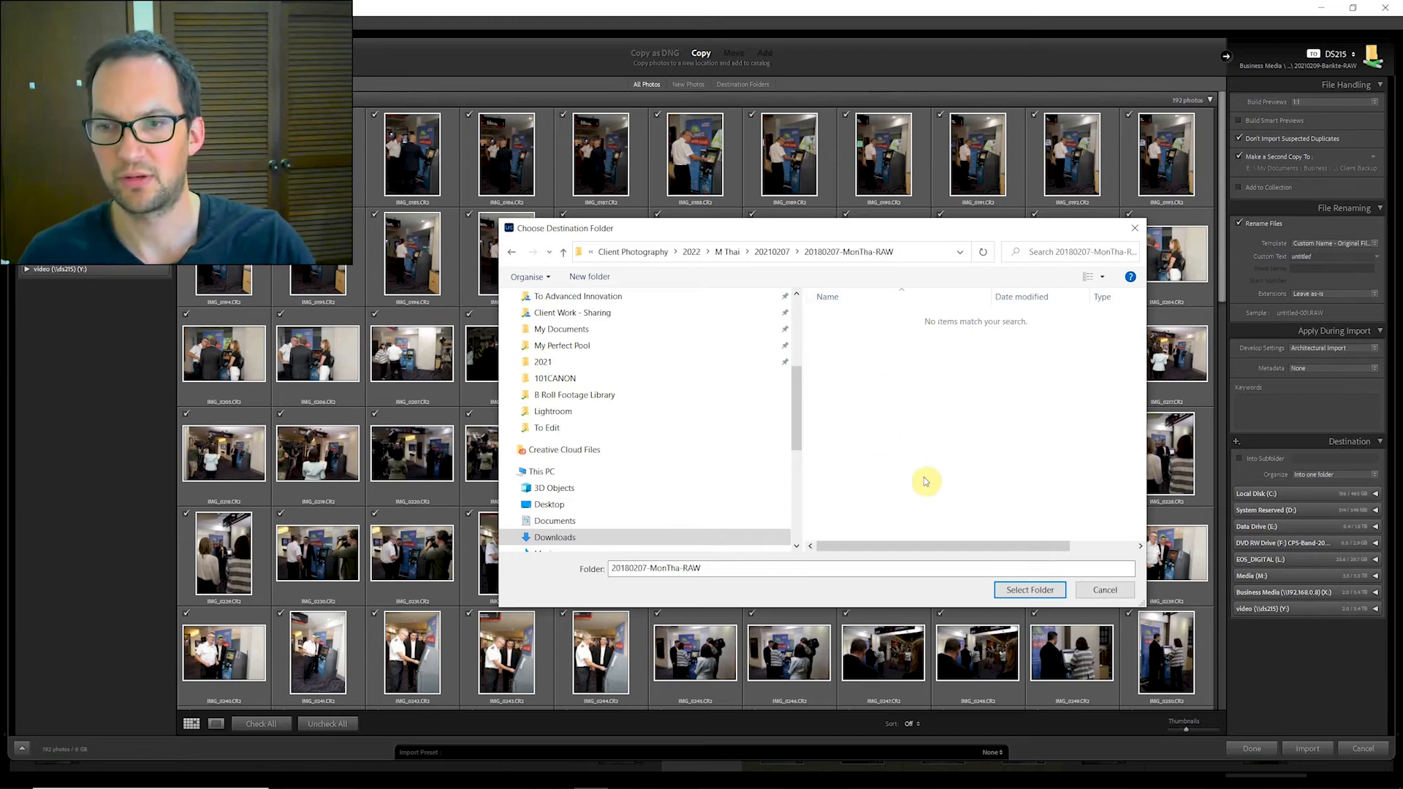
click(1011, 589)
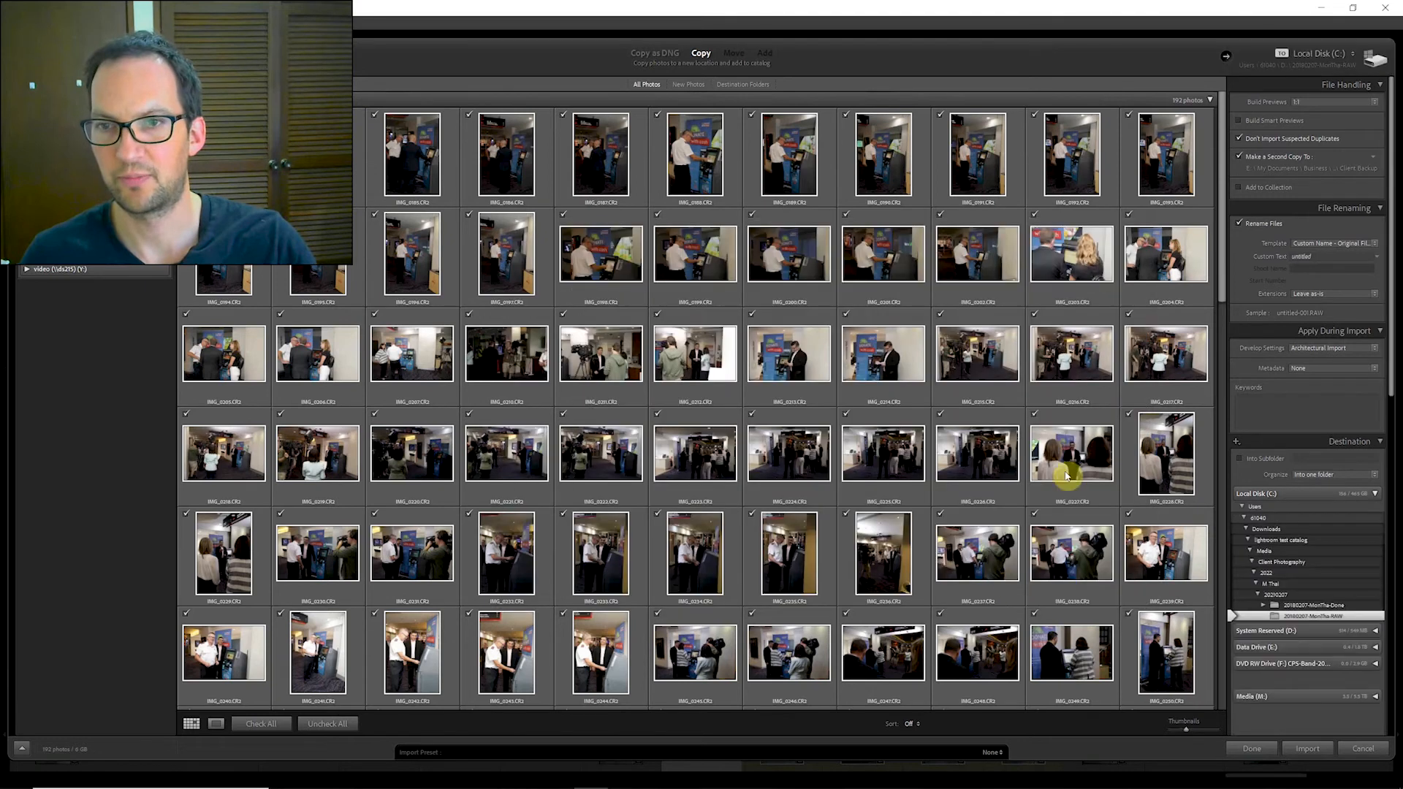
Set the import renaming's custom text to 20210207-MonTha with the Custom Name - Original File Number template, and leave the import dialog.
click(1314, 257)
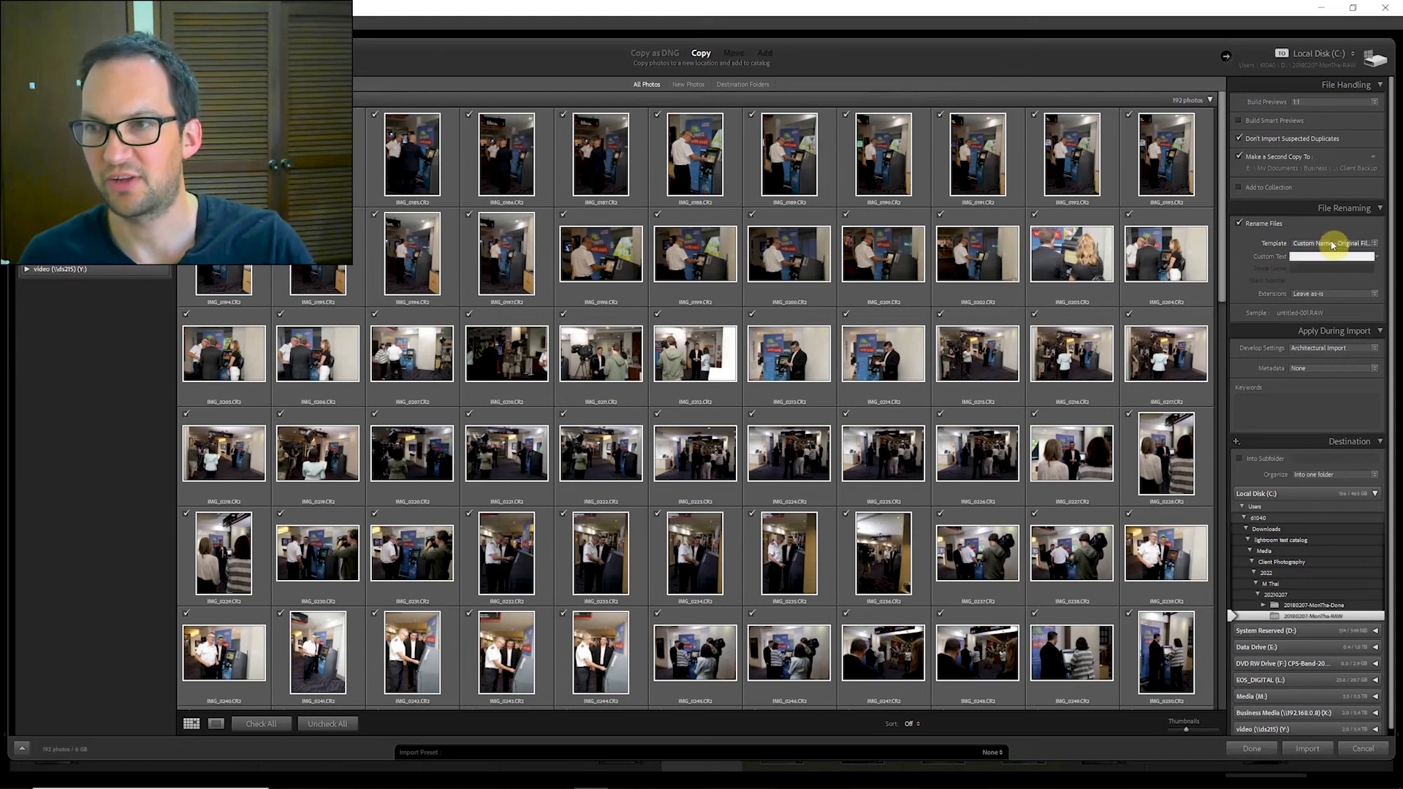
click(1312, 243)
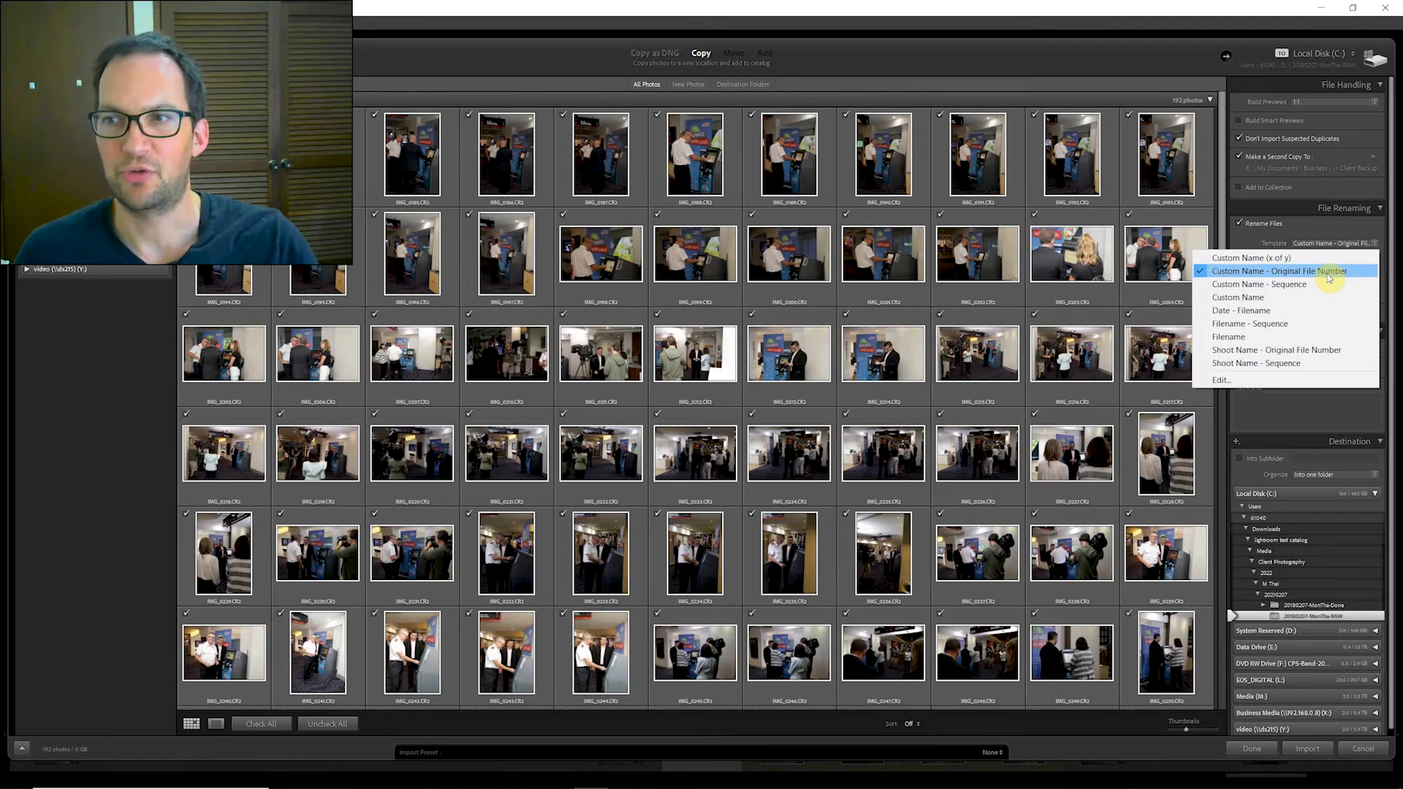
click(1252, 256)
click(1300, 257)
text(20)
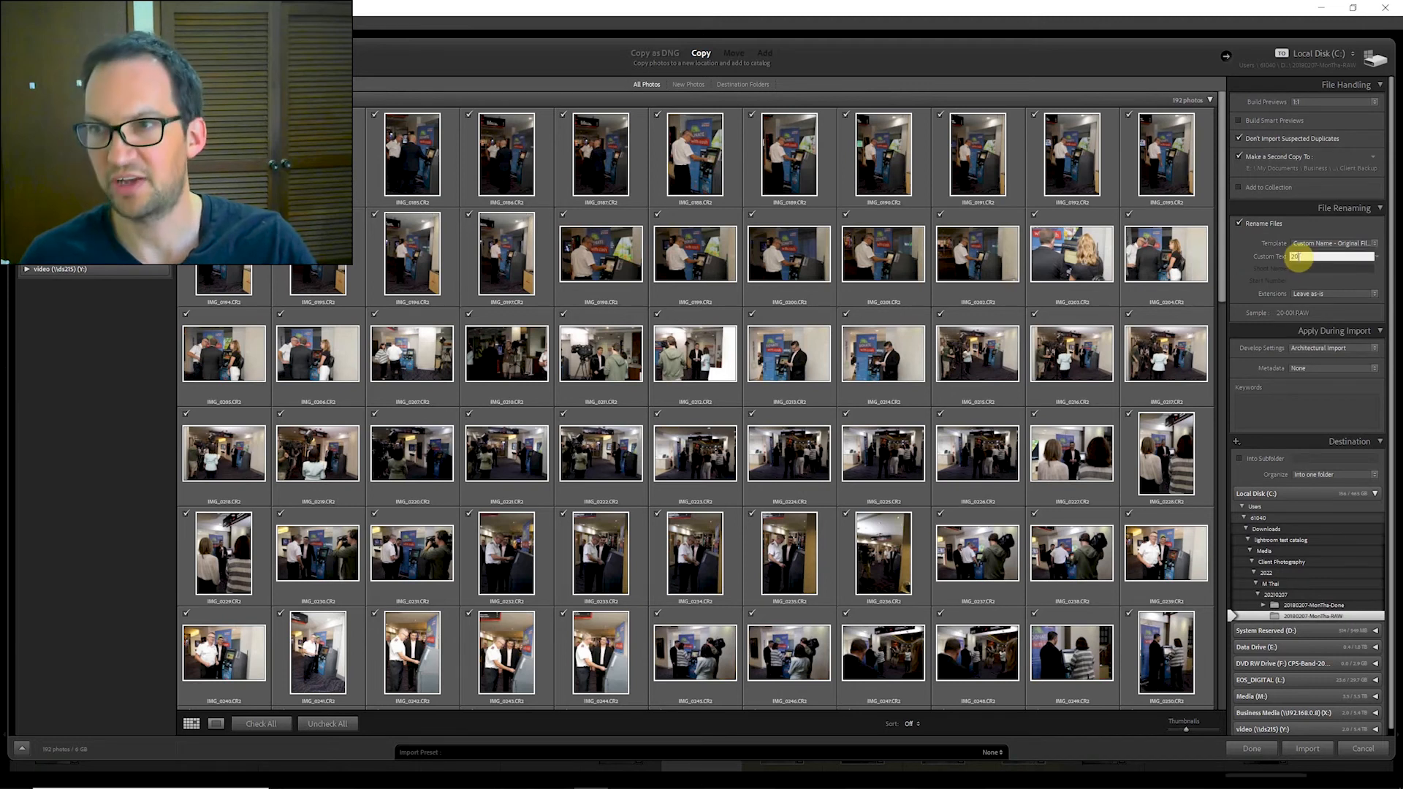
text(210207-)
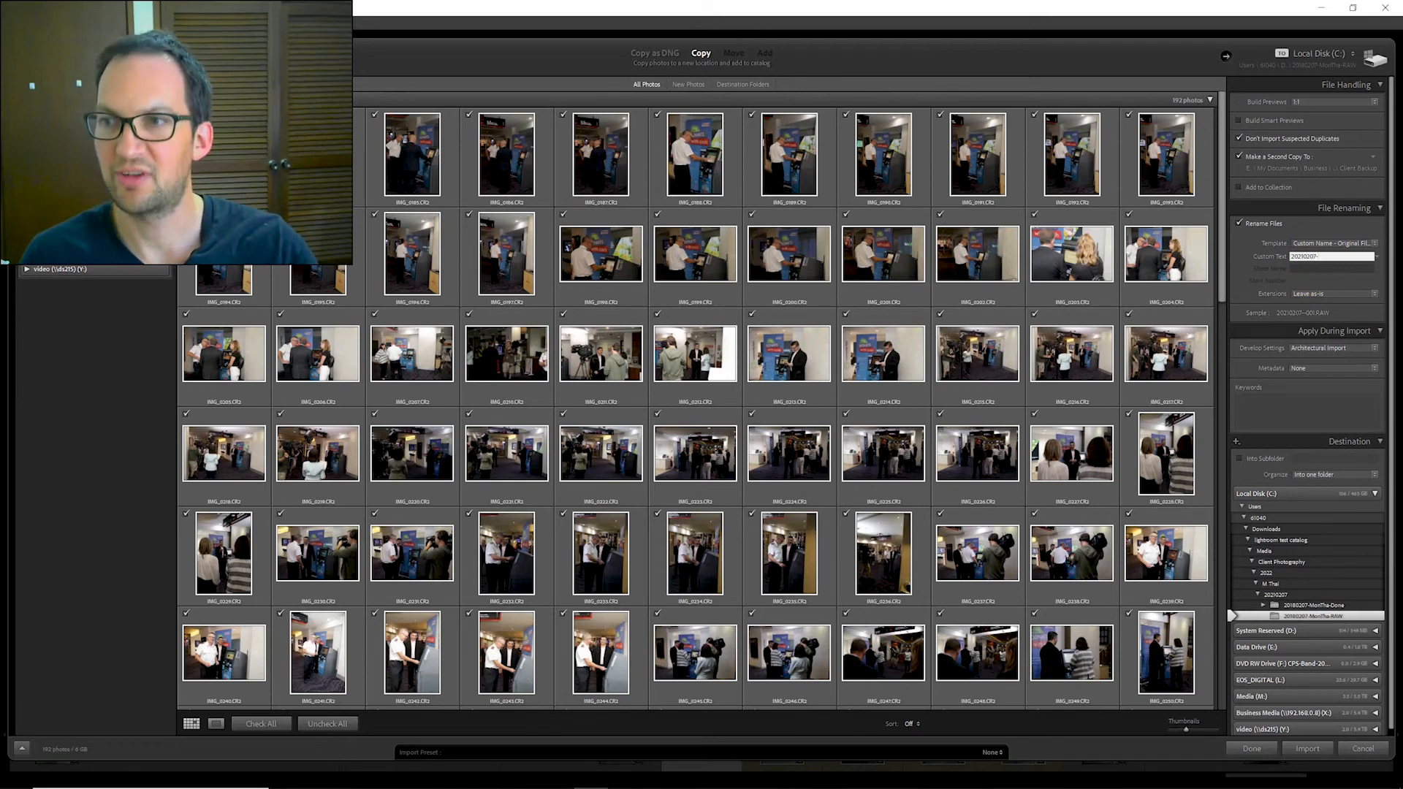
text(MonTha)
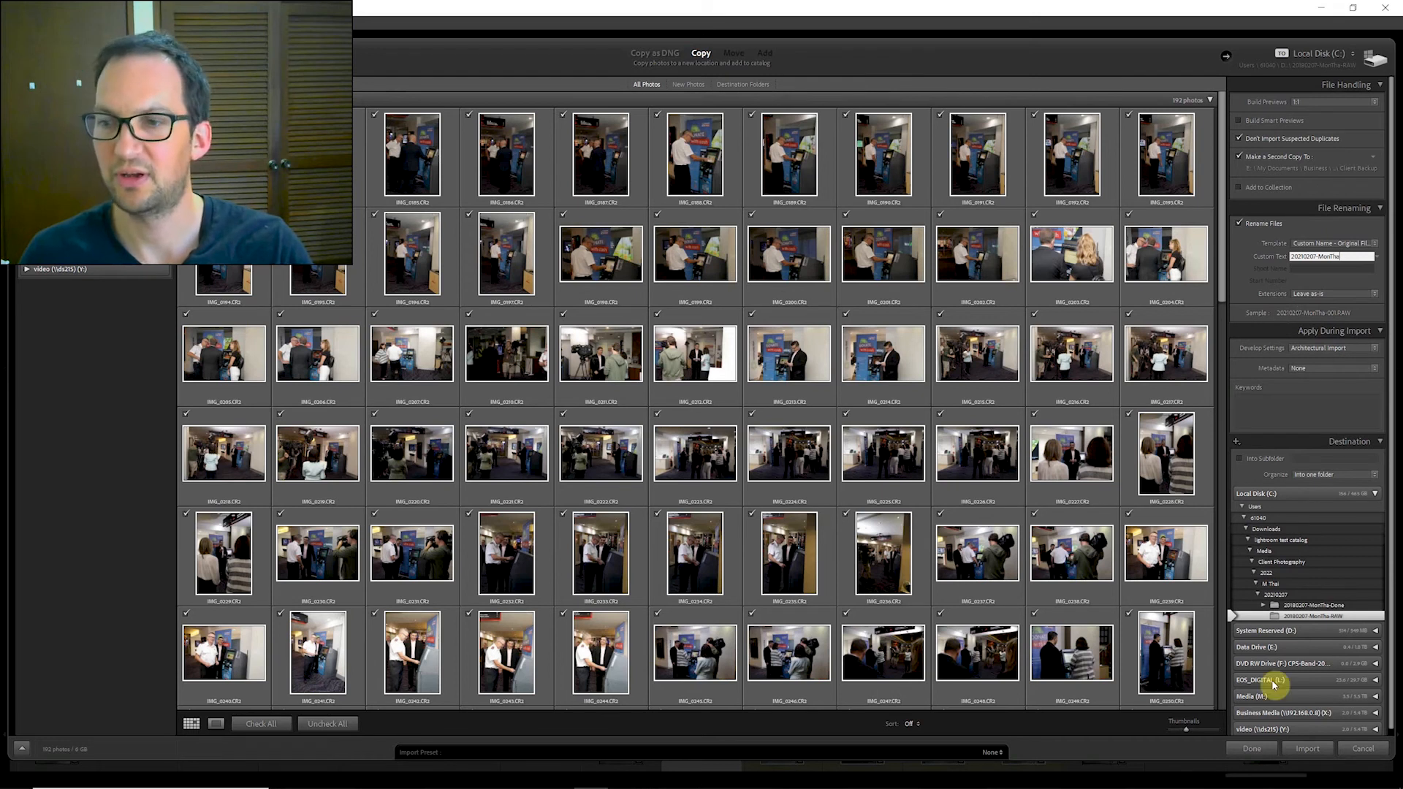
click(1308, 749)
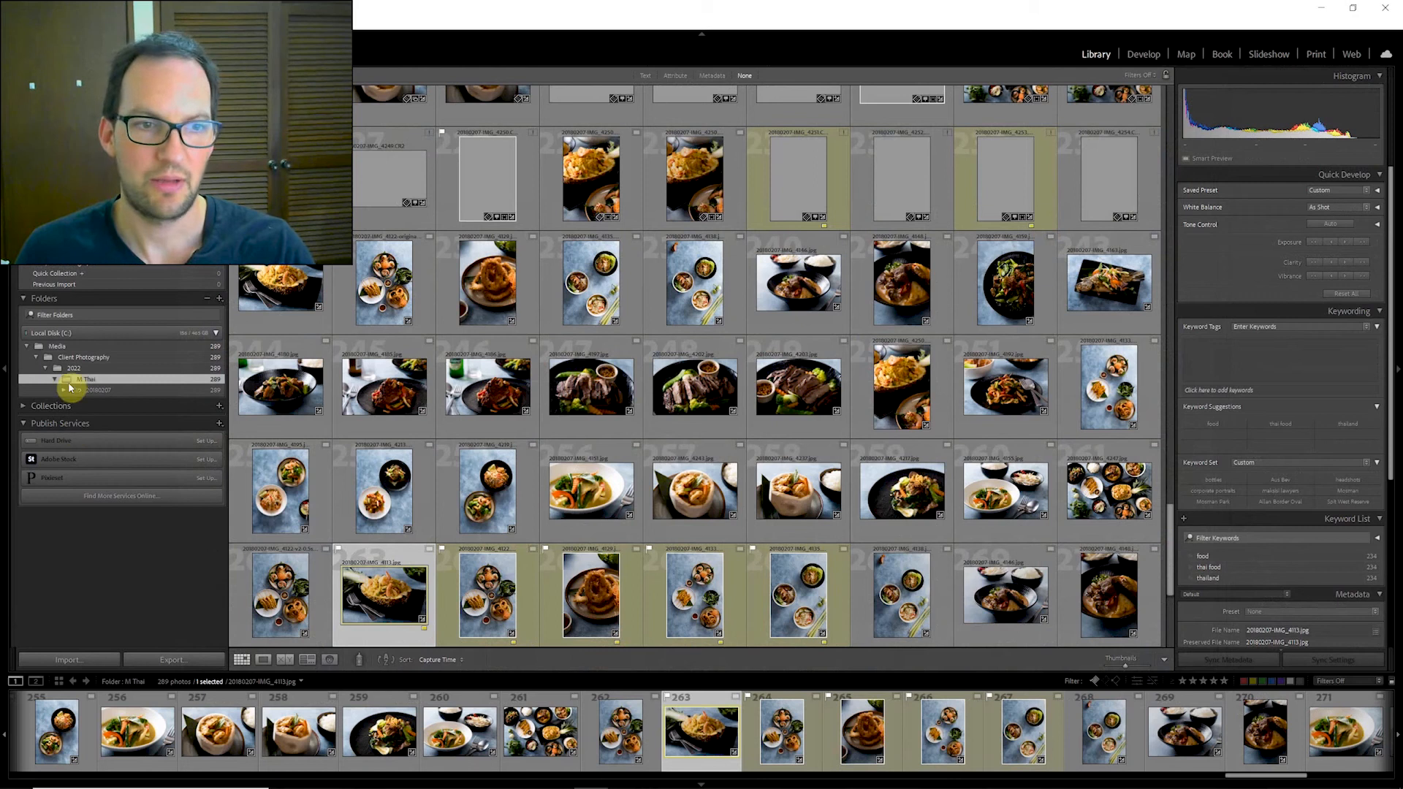
Expand the 20210207 shoot folder in the catalog and examine its 20180207-MonTha-RAW and 20180207-MonTha-Done subfolders.
click(65, 391)
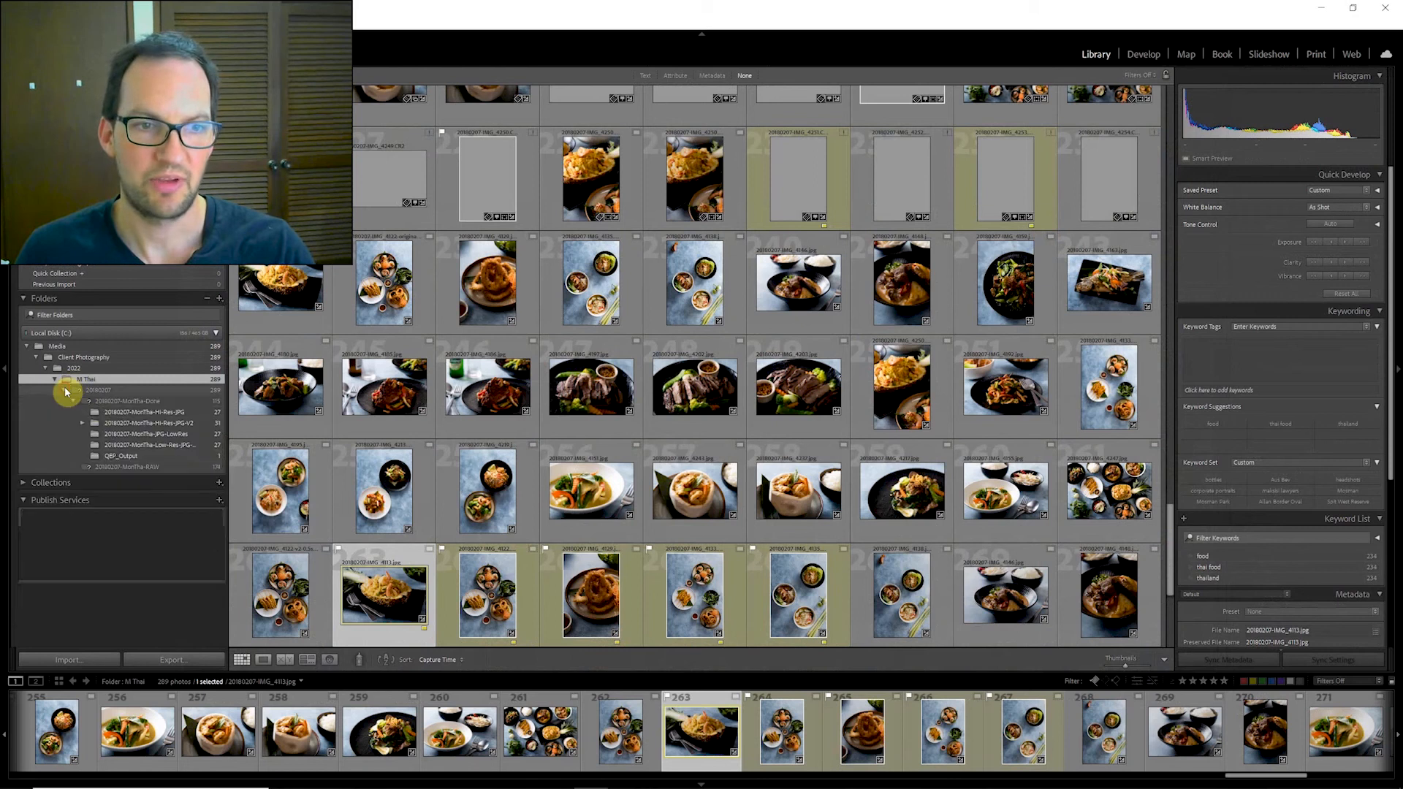
click(113, 468)
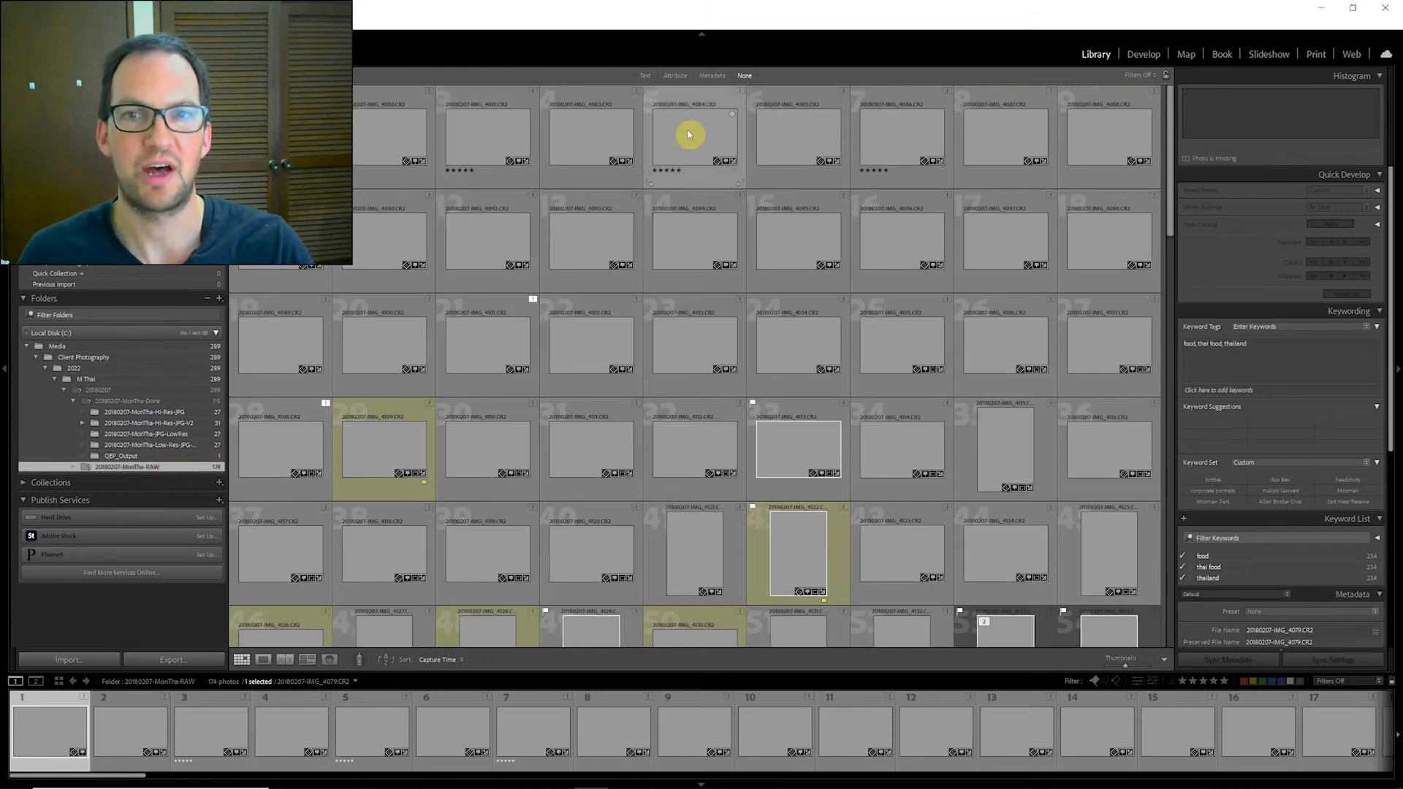
click(128, 402)
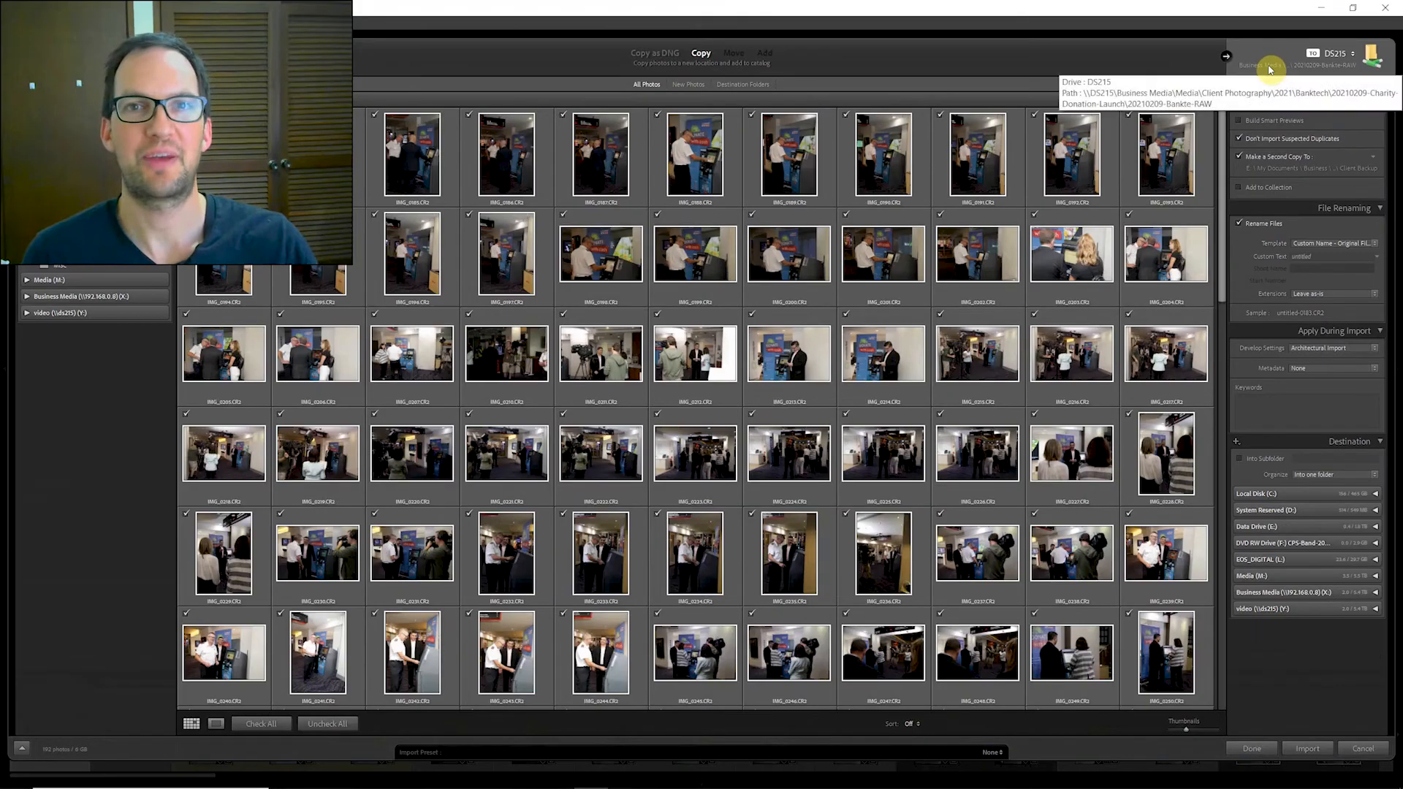
View the import destination choices and set the file renaming's custom text to the recently used entry 20210207-MonTha.
click(1282, 64)
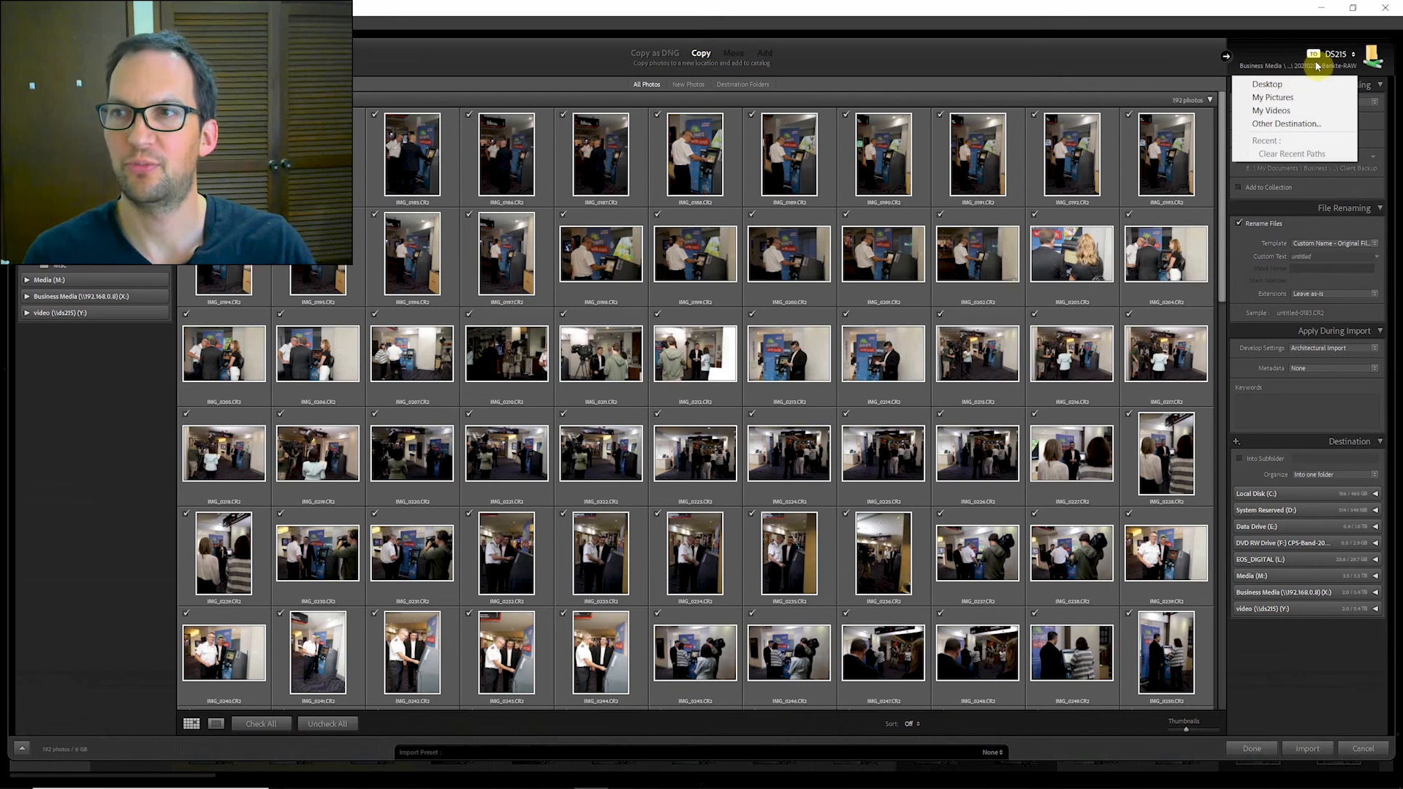
click(1313, 253)
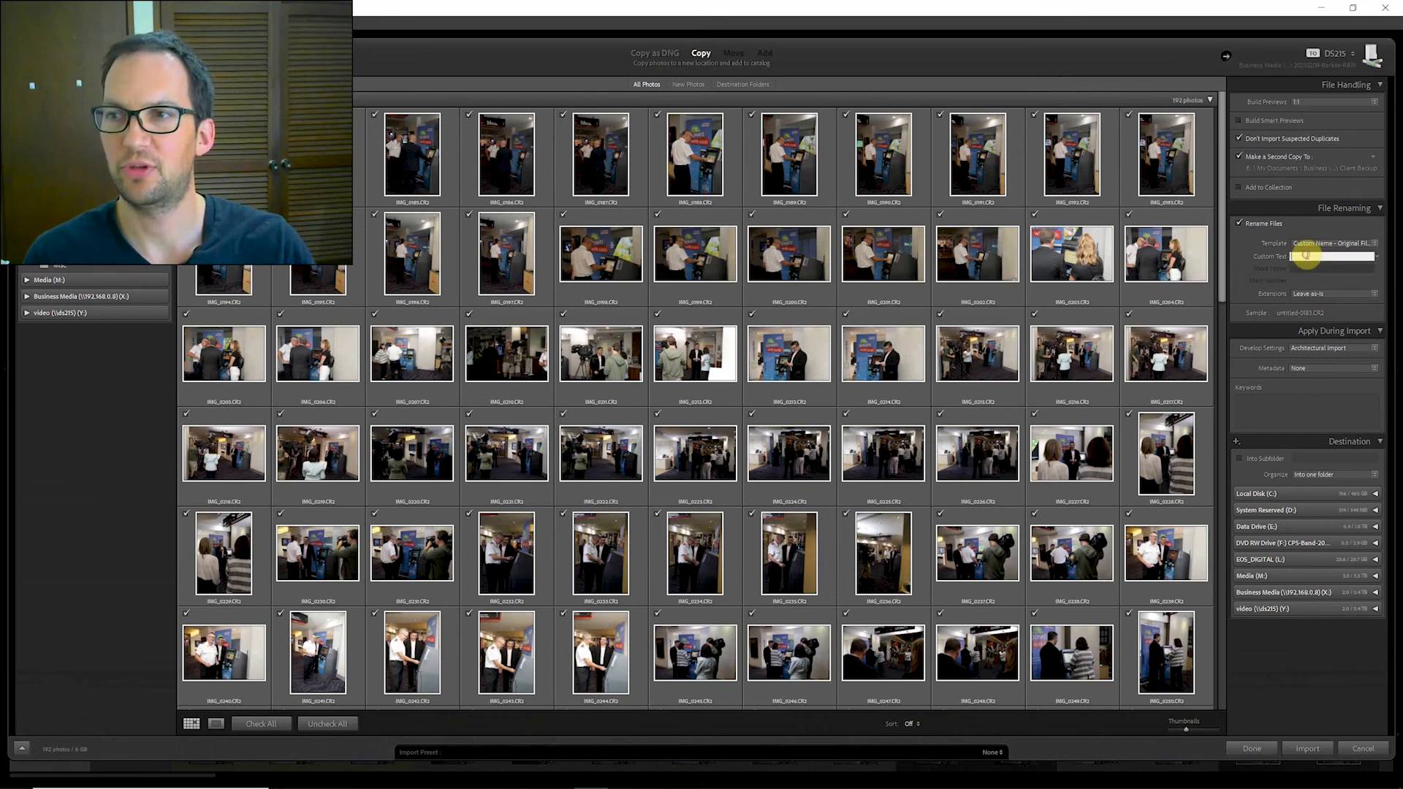
click(1377, 256)
click(1320, 263)
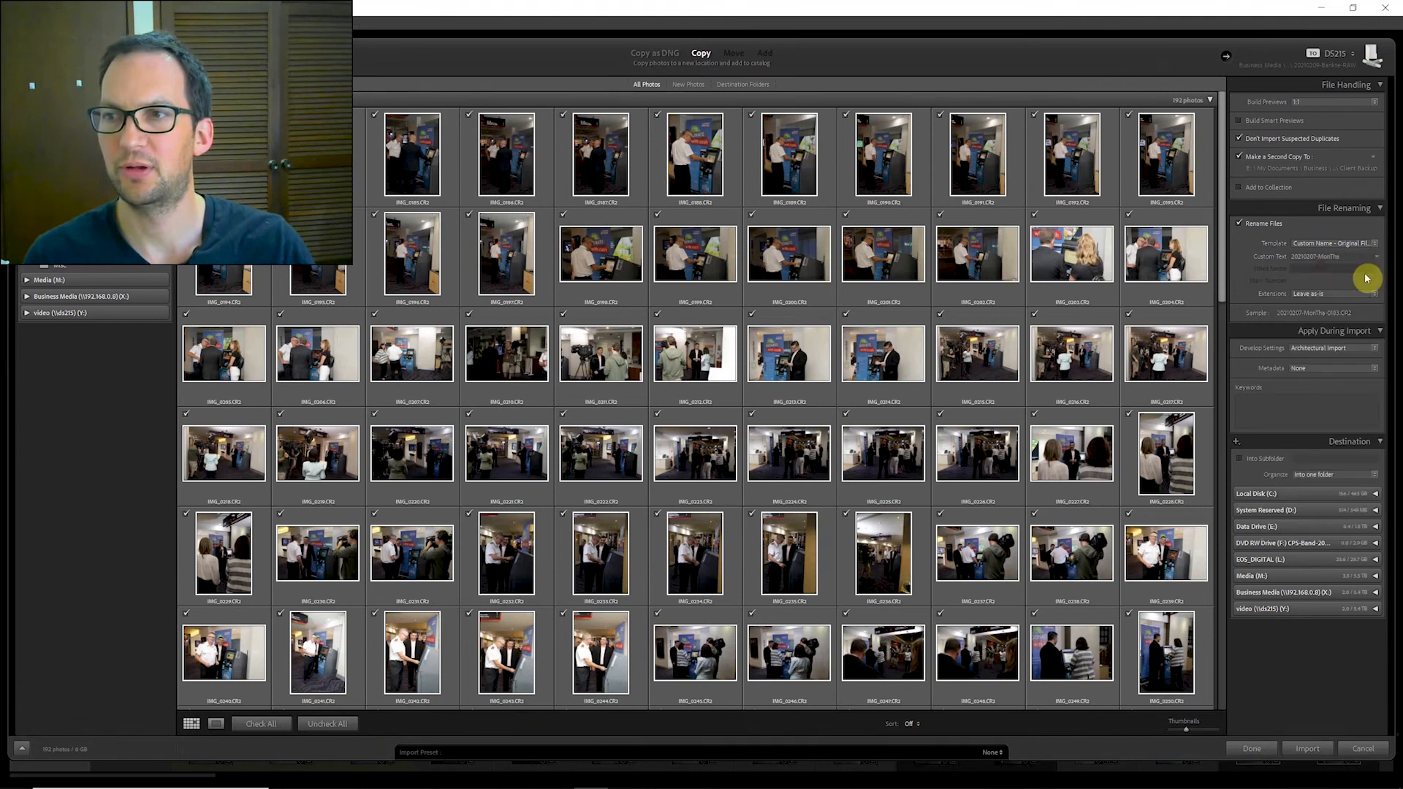
Examine the folder path chosen for the second copy of the imported photos, Google Drive Laptop > Sharing > Client Backup, keeping the current selection.
click(1291, 168)
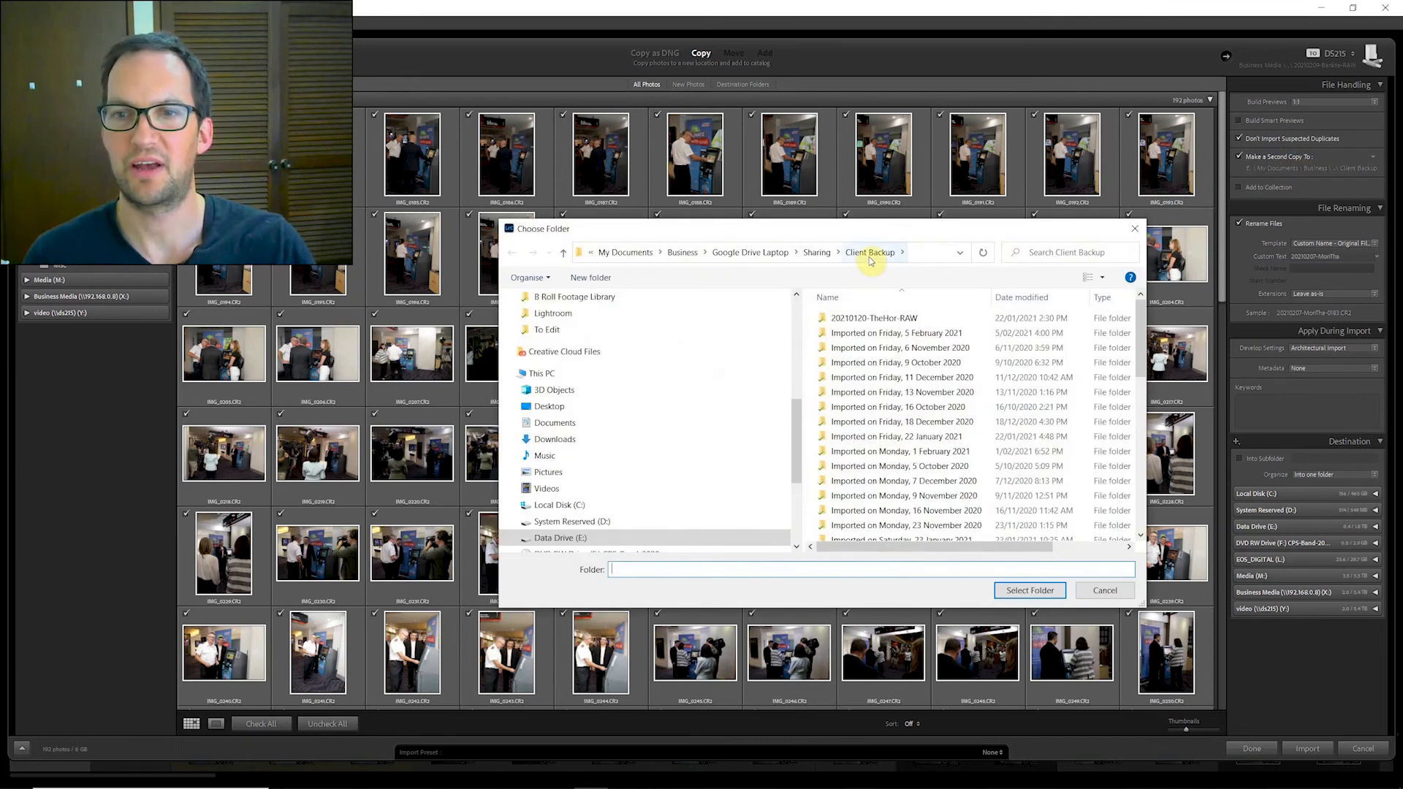
click(1136, 229)
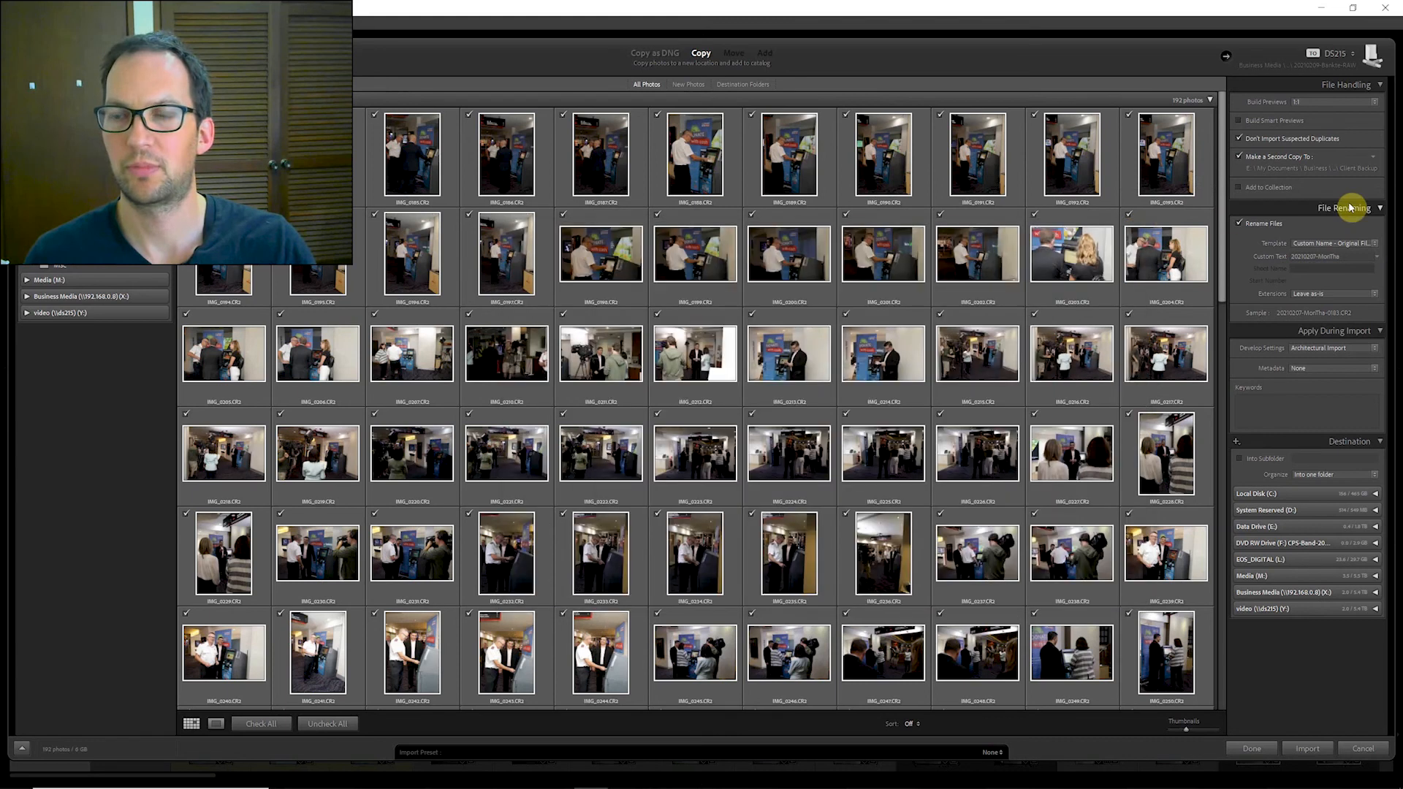
click(1286, 169)
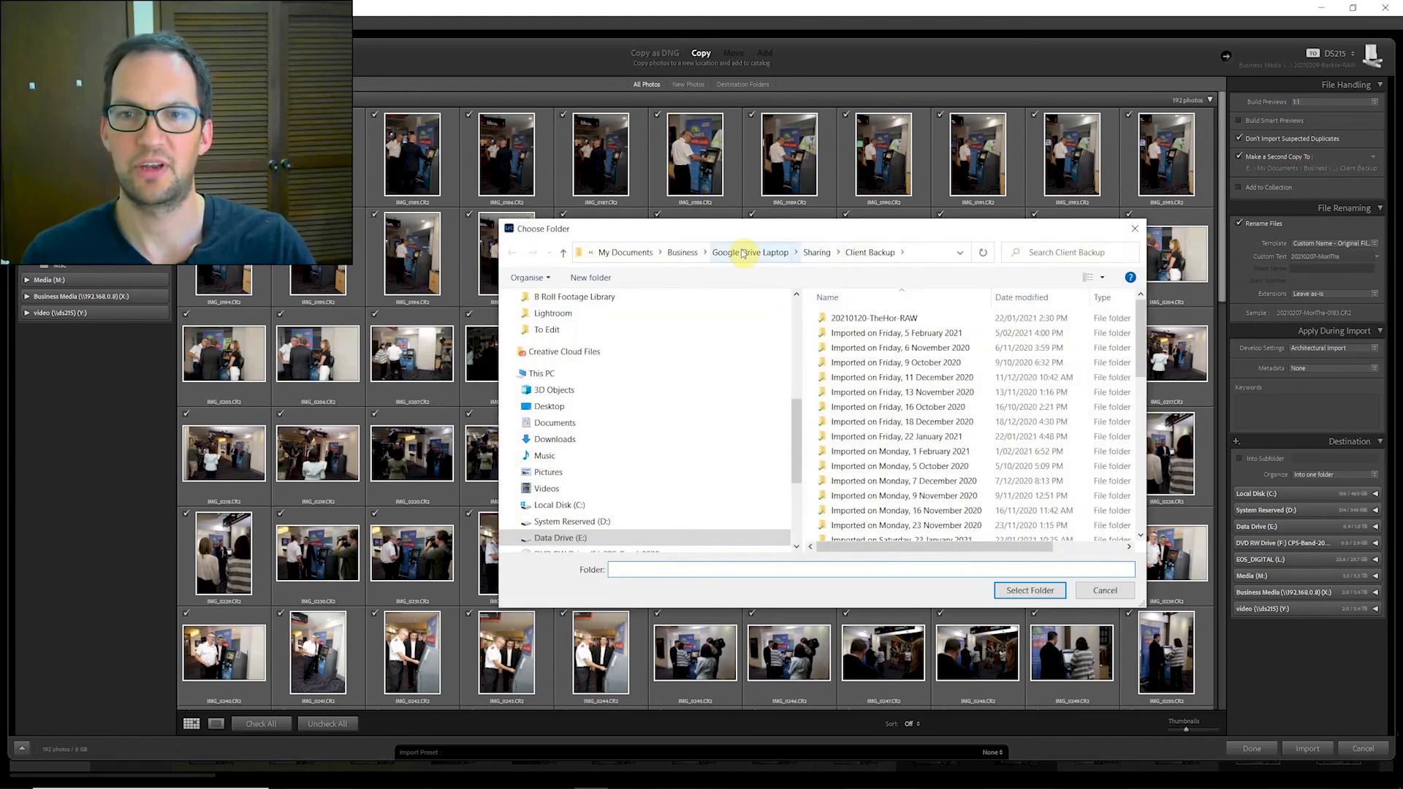
click(1135, 228)
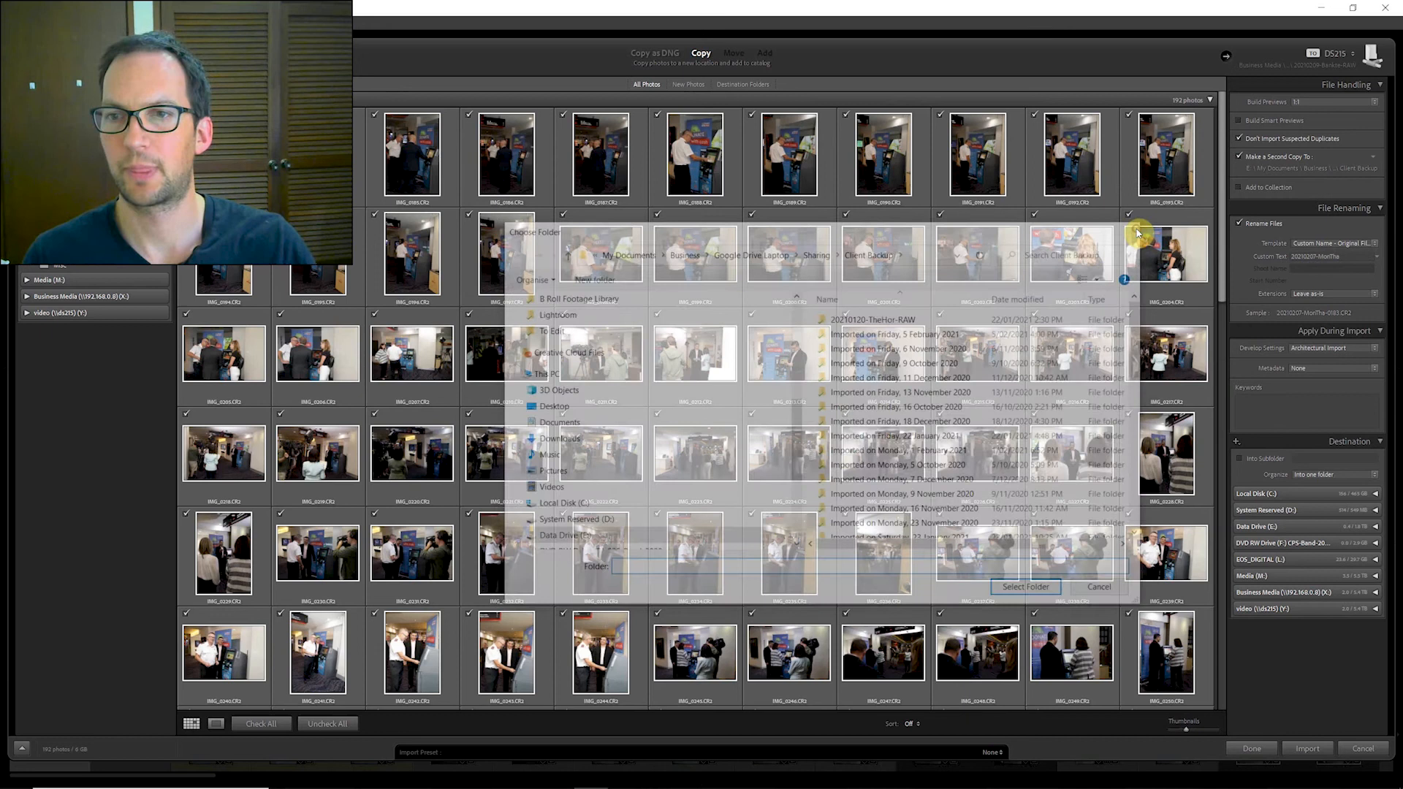